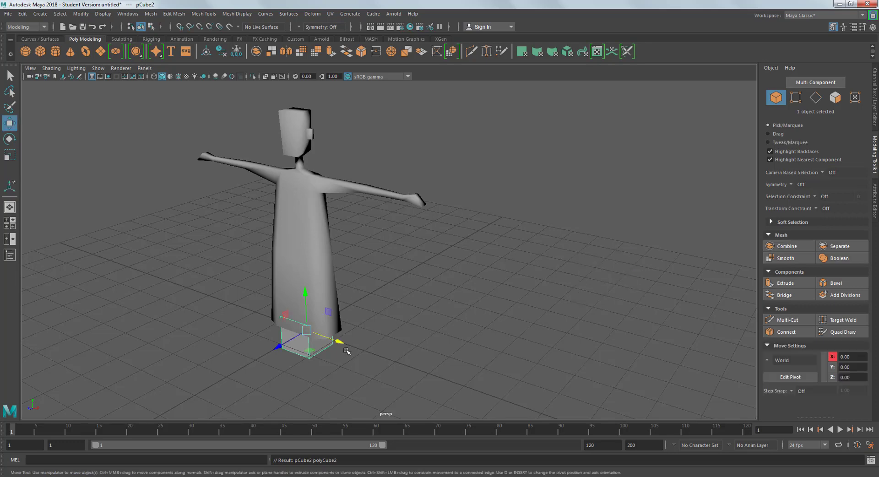
# Step: Move the new cube beside the character and raise it above the grid, to about X 4.09 and Y 1.54
pyautogui.moveTo(339, 343); pyautogui.dragTo(463, 383)
pyautogui.moveTo(435, 355); pyautogui.dragTo(453, 320)
pyautogui.keyDown('alt'); pyautogui.moveTo(453, 321); pyautogui.dragTo(438, 292, button='middle'); pyautogui.keyUp('alt')
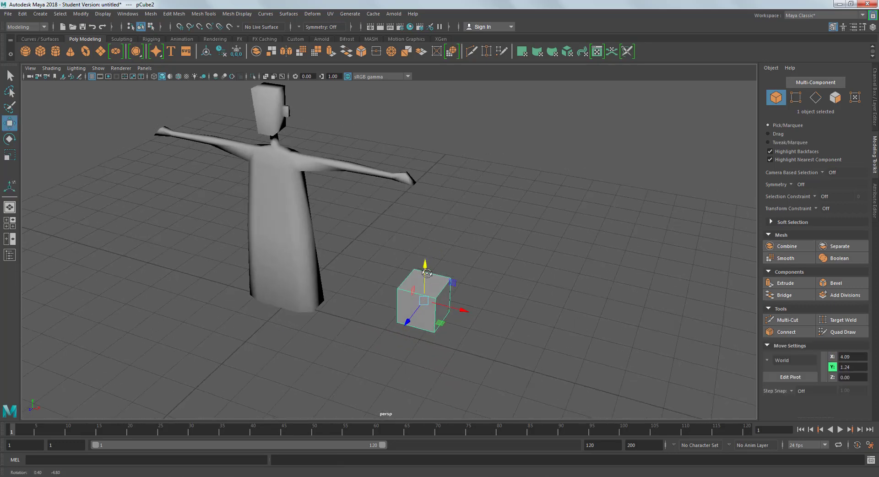
pyautogui.scroll(3, 439, 291)
pyautogui.scroll(2, 439, 292)
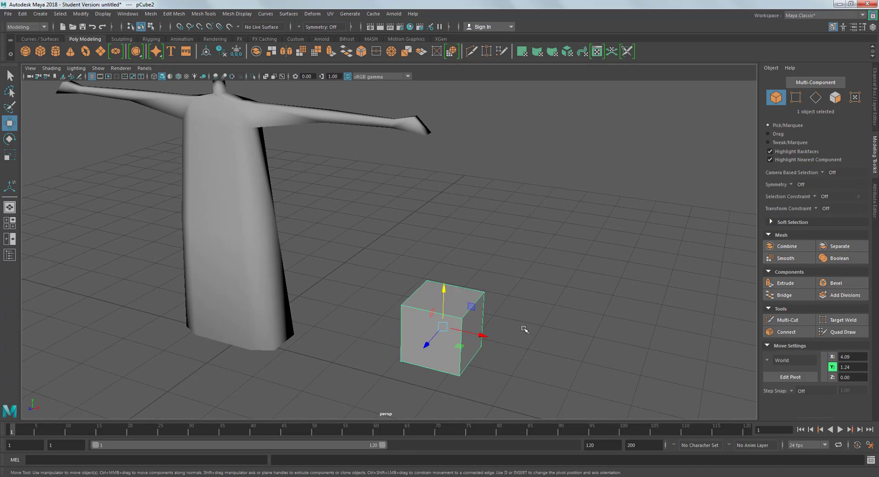
pyautogui.keyDown('alt'); pyautogui.moveTo(517, 338); pyautogui.dragTo(466, 301, button='middle'); pyautogui.keyUp('alt')
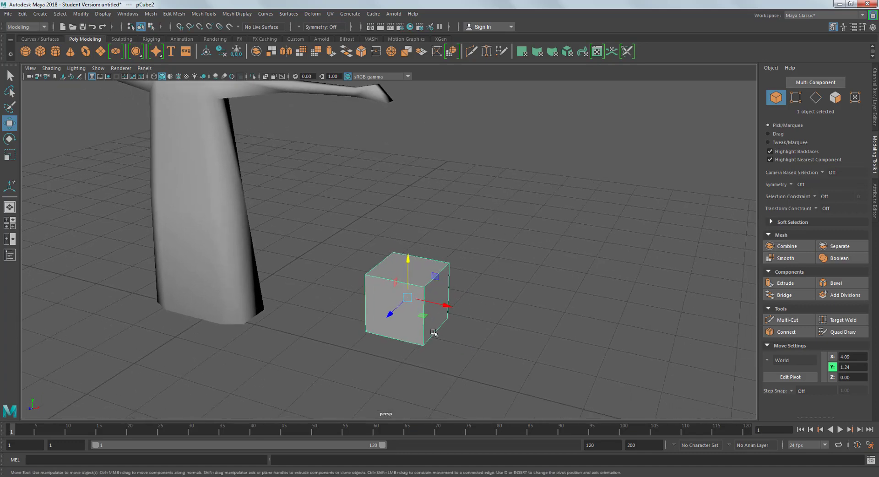
pyautogui.moveTo(410, 261); pyautogui.dragTo(409, 244)
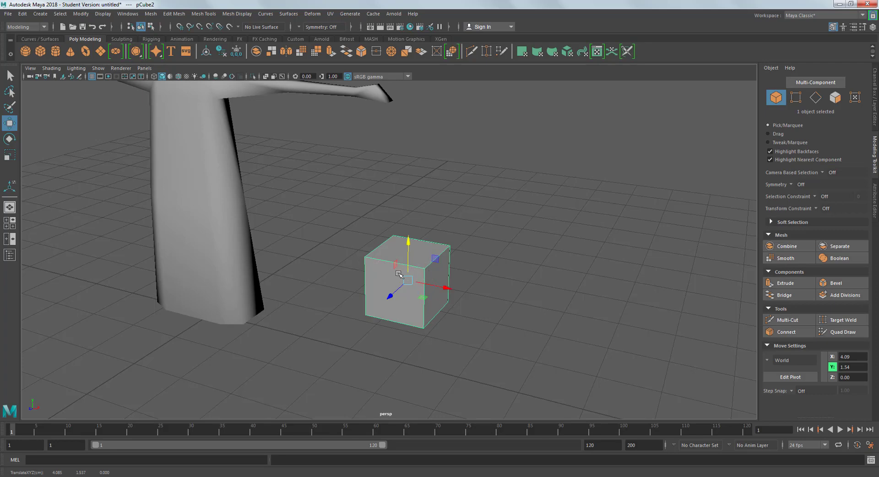
pyautogui.keyDown('alt'); pyautogui.moveTo(428, 302); pyautogui.dragTo(421, 306, button='middle'); pyautogui.keyUp('alt')
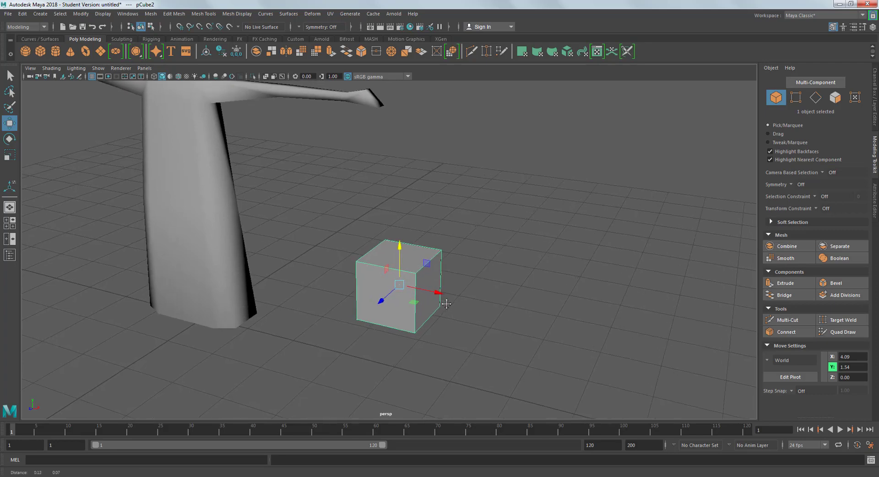
# Step: Insert a horizontal edge loop around the cube close to its base with Multi-Cut
pyautogui.click(466, 299)
pyautogui.click(429, 299)
pyautogui.click(787, 320)
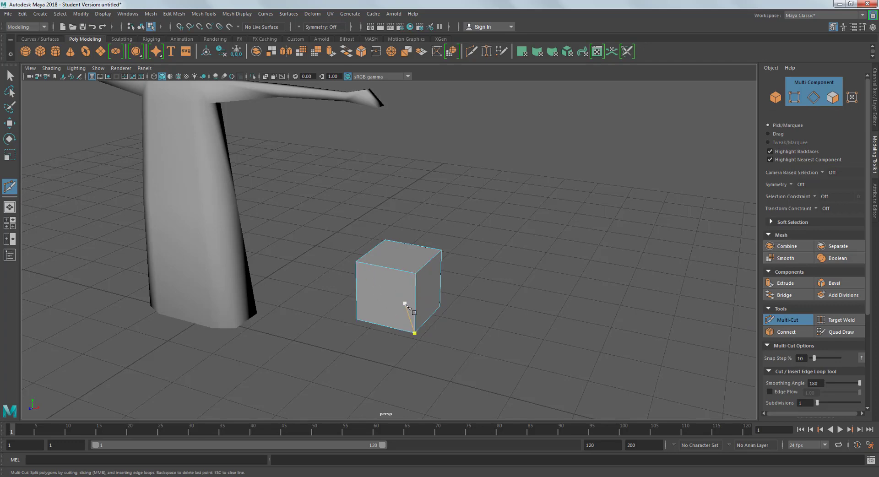
pyautogui.press('ctrl')
pyautogui.keyDown('ctrl'); pyautogui.click(415, 319); pyautogui.keyUp('ctrl')
pyautogui.click(388, 293)
pyautogui.press('Escape')
pyautogui.press('q')
pyautogui.keyDown('alt'); pyautogui.moveTo(457, 292); pyautogui.dragTo(394, 339); pyautogui.keyUp('alt')
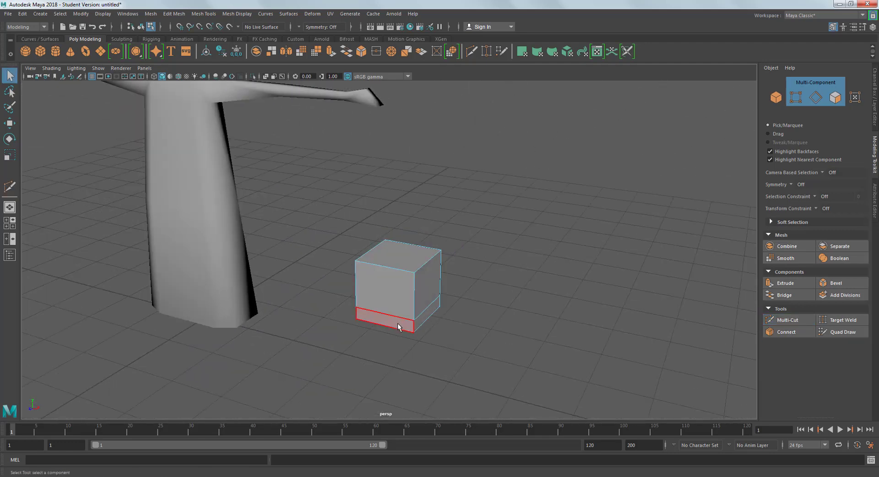
pyautogui.click(399, 326)
pyautogui.keyDown('alt'); pyautogui.moveTo(391, 303); pyautogui.dragTo(479, 302); pyautogui.keyUp('alt')
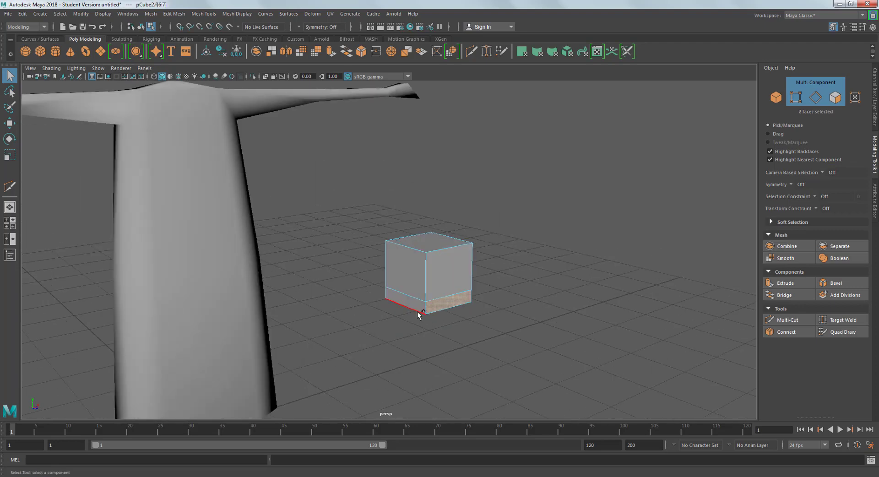
pyautogui.keyDown('shift'); pyautogui.click(409, 305); pyautogui.keyUp('shift')
pyautogui.keyDown('alt'); pyautogui.moveTo(362, 296); pyautogui.dragTo(470, 290); pyautogui.keyUp('alt')
pyautogui.keyDown('shift'); pyautogui.click(383, 294); pyautogui.keyUp('shift')
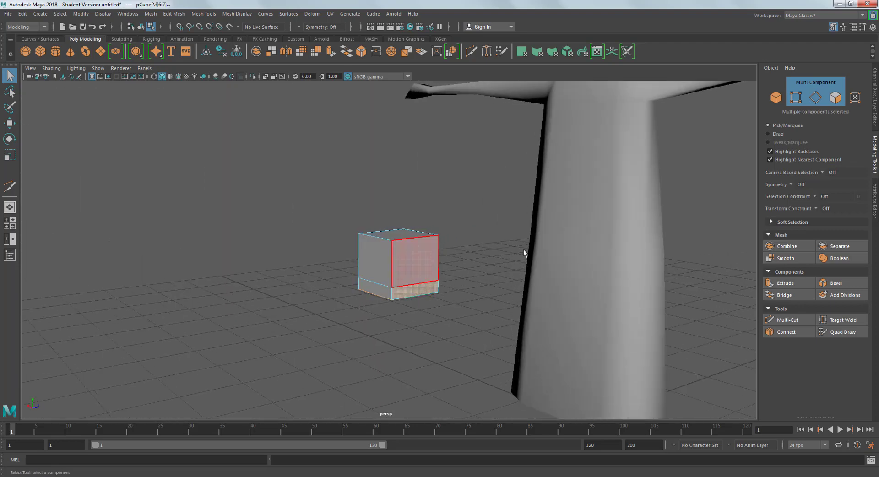
pyautogui.keyDown('alt'); pyautogui.moveTo(531, 265); pyautogui.dragTo(482, 268); pyautogui.keyUp('alt')
pyautogui.click(476, 271)
# Step: Extrude the four narrow side faces around the cube's base outward to form a brim, with Local Translate Z about 1.365
pyautogui.click(376, 295)
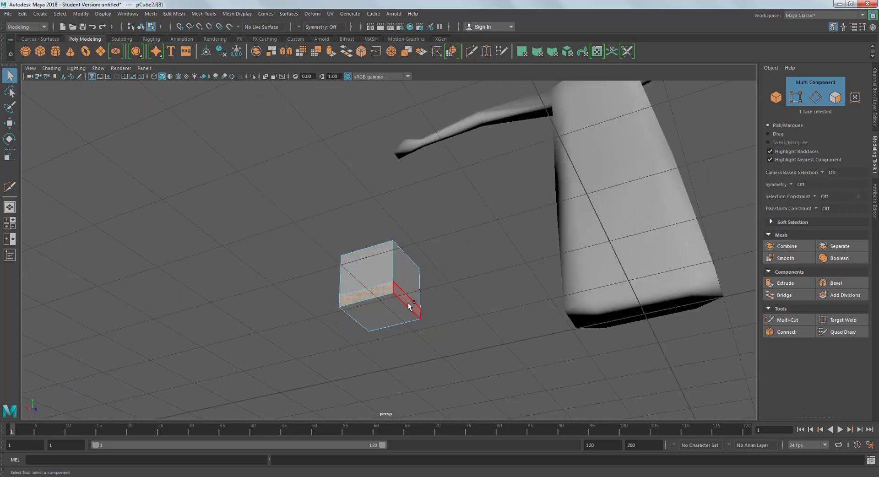
pyautogui.keyDown('shift'); pyautogui.click(406, 298); pyautogui.keyUp('shift')
pyautogui.keyDown('alt'); pyautogui.moveTo(477, 300); pyautogui.dragTo(329, 300); pyautogui.keyUp('alt')
pyautogui.keyDown('shift'); pyautogui.click(416, 296); pyautogui.keyUp('shift')
pyautogui.keyDown('shift'); pyautogui.click(356, 299); pyautogui.keyUp('shift')
pyautogui.keyDown('alt'); pyautogui.moveTo(536, 285); pyautogui.dragTo(508, 294); pyautogui.keyUp('alt')
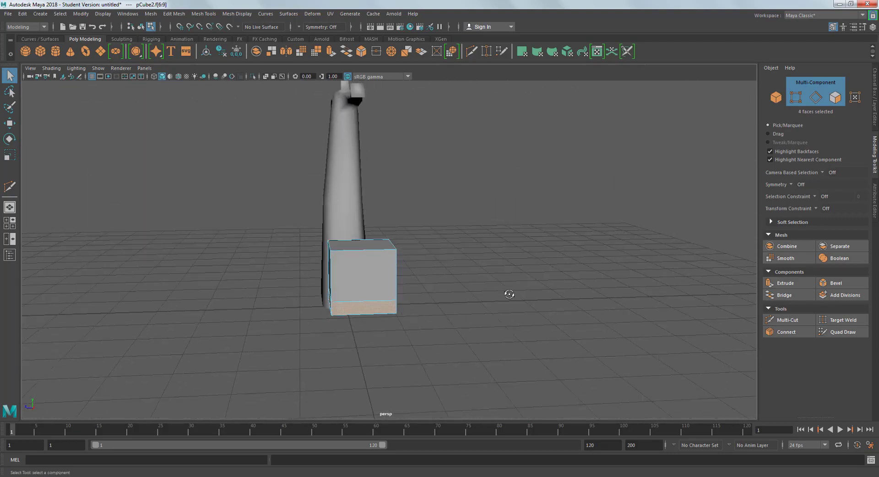
pyautogui.click(785, 284)
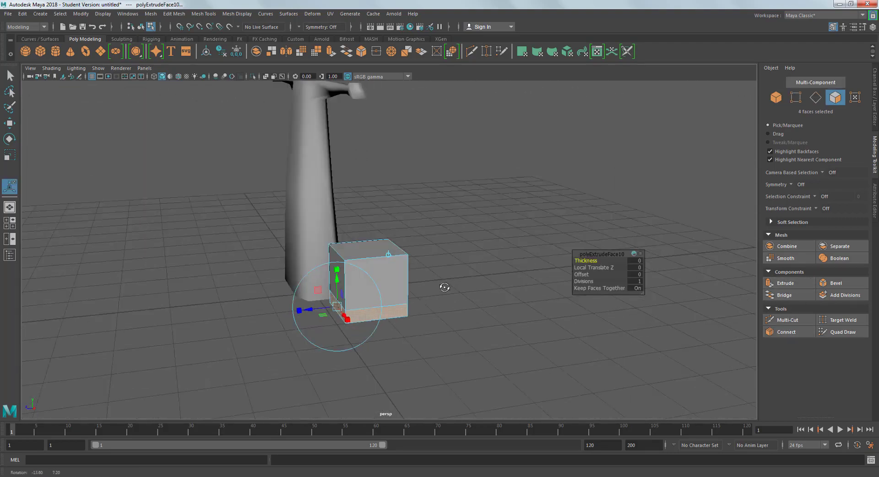
pyautogui.keyDown('alt'); pyautogui.moveTo(444, 287); pyautogui.dragTo(270, 365); pyautogui.keyUp('alt')
pyautogui.keyDown('alt'); pyautogui.moveTo(481, 358); pyautogui.dragTo(579, 363); pyautogui.keyUp('alt')
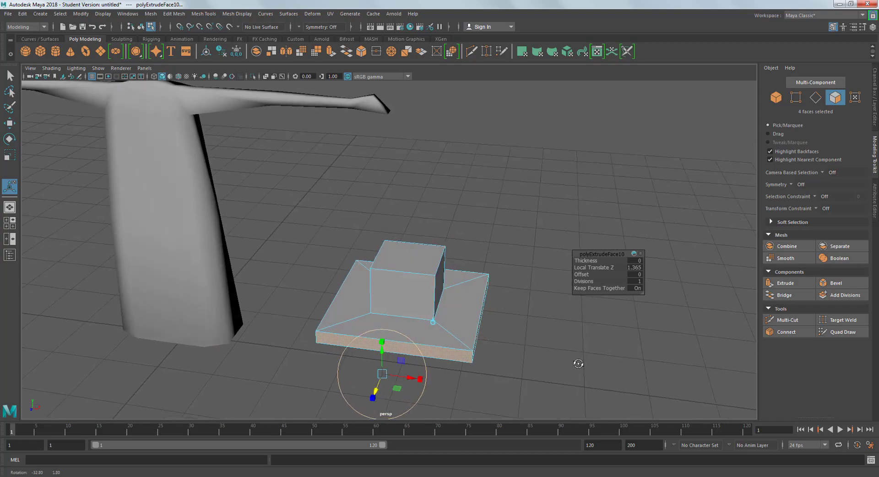
pyautogui.click(484, 318)
pyautogui.keyDown('alt'); pyautogui.moveTo(484, 318); pyautogui.dragTo(515, 315); pyautogui.keyUp('alt')
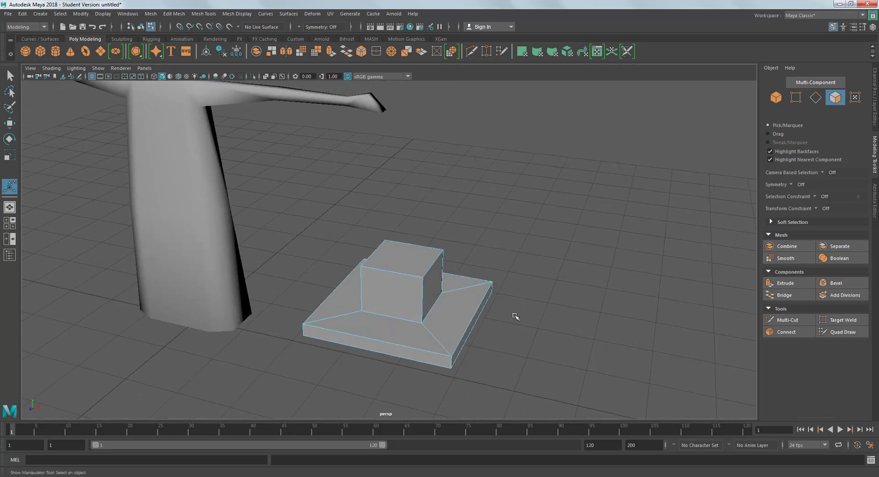
# Step: Insert an edge loop through the middle of the hat's crown and brim, running front to back, with Multi-Cut
pyautogui.click(786, 319)
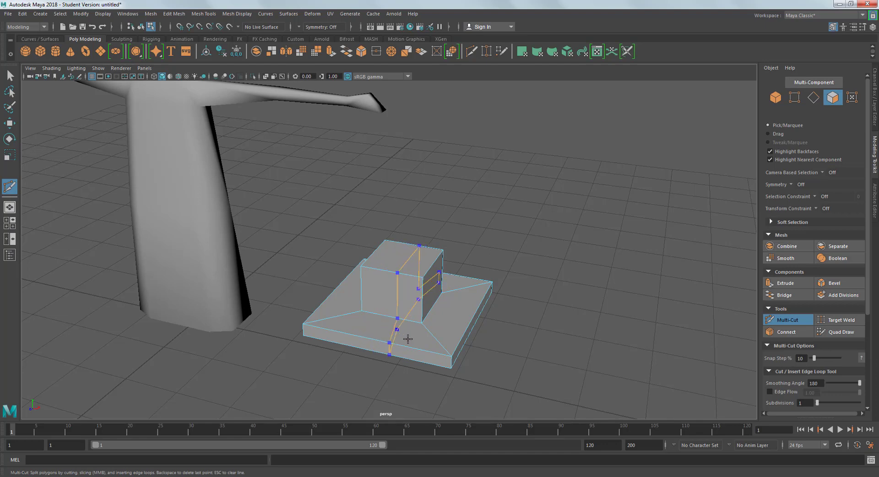
pyautogui.keyDown('ctrl'); pyautogui.click(381, 336); pyautogui.keyUp('ctrl')
pyautogui.click(421, 323)
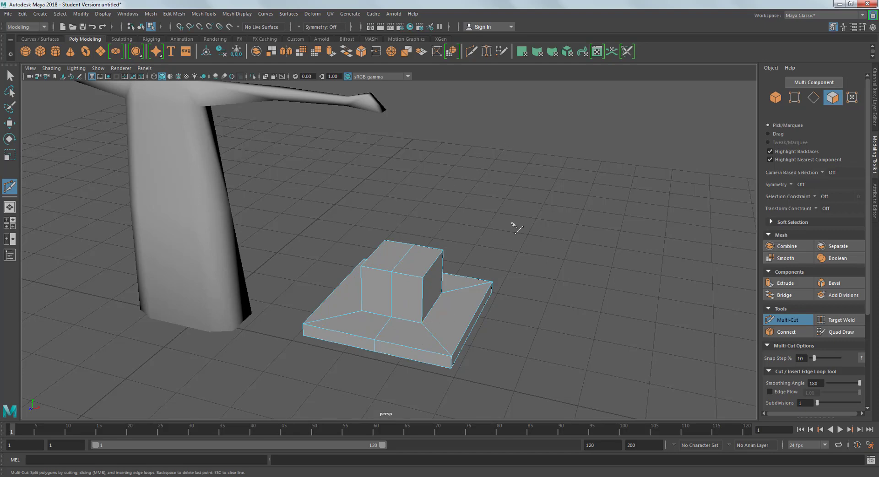
pyautogui.moveTo(514, 243)
pyautogui.keyDown('alt'); pyautogui.mouseDown()
pyautogui.moveTo(455, 218)
pyautogui.moveTo(506, 244)
pyautogui.mouseUp(); pyautogui.keyUp('alt')
pyautogui.press('q')
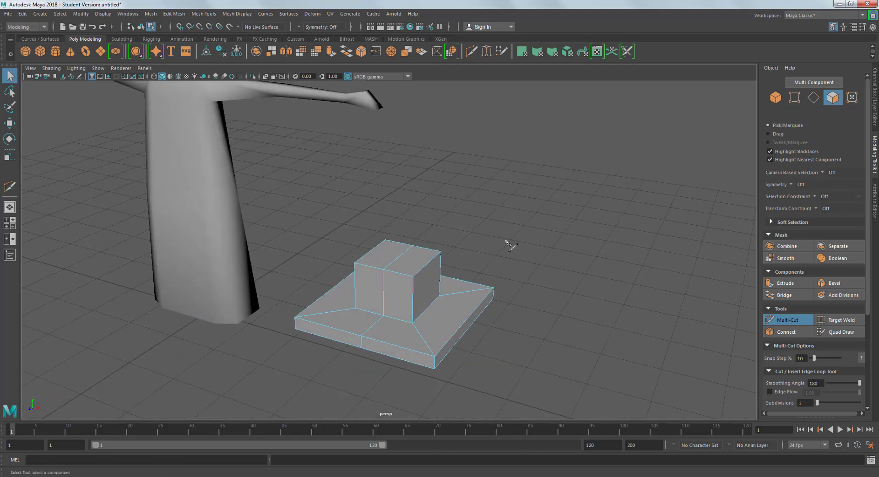
# Step: In the top view, scale the brim's middle front and back vertices outward so both edges come to a slight point
pyautogui.keyDown('alt'); pyautogui.moveTo(447, 268); pyautogui.dragTo(468, 298); pyautogui.keyUp('alt')
pyautogui.keyDown('alt'); pyautogui.moveTo(423, 258); pyautogui.dragTo(416, 259); pyautogui.keyUp('alt')
pyautogui.keyDown('alt'); pyautogui.moveTo(430, 225); pyautogui.dragTo(416, 178, button='middle'); pyautogui.keyUp('alt')
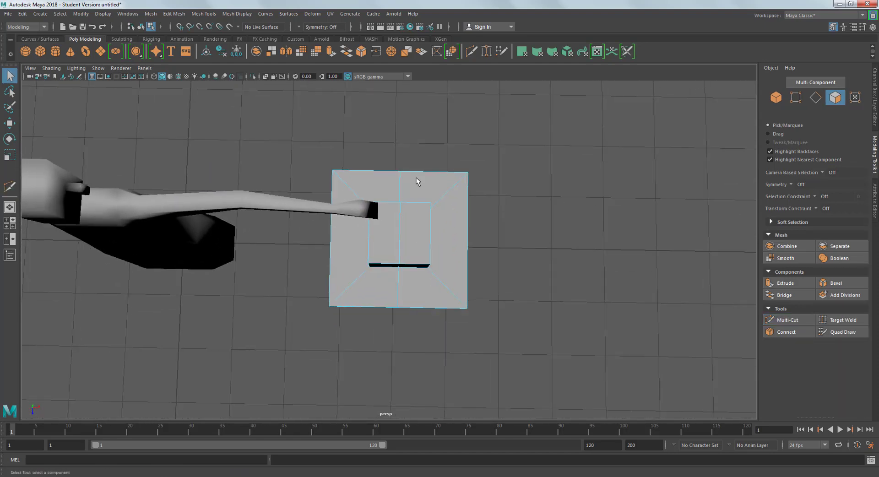
pyautogui.press('space')
pyautogui.press('space')
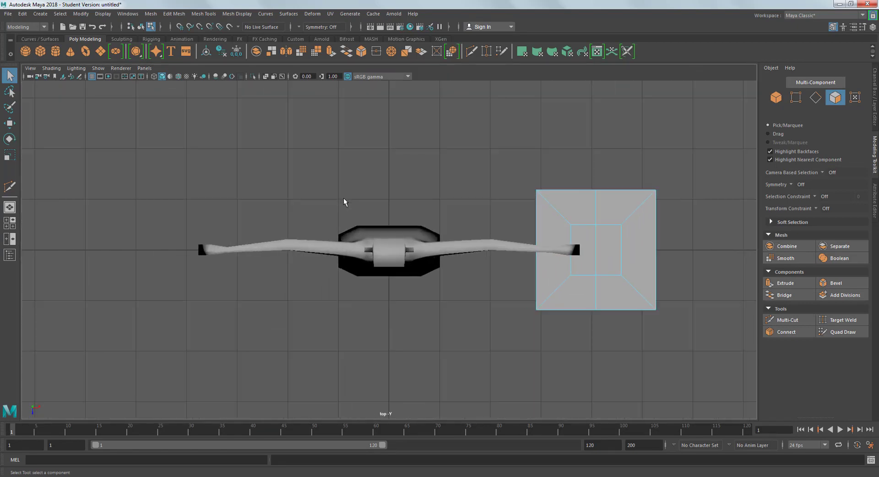
pyautogui.keyDown('alt'); pyautogui.moveTo(344, 202); pyautogui.dragTo(157, 182, button='middle'); pyautogui.keyUp('alt')
pyautogui.rightClick(416, 204)
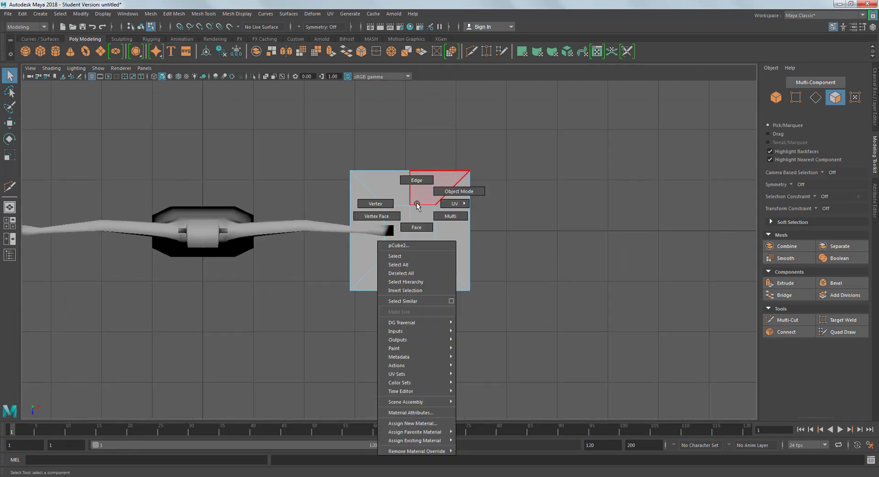
pyautogui.click(375, 203)
pyautogui.moveTo(417, 259); pyautogui.dragTo(428, 320)
pyautogui.click(410, 172)
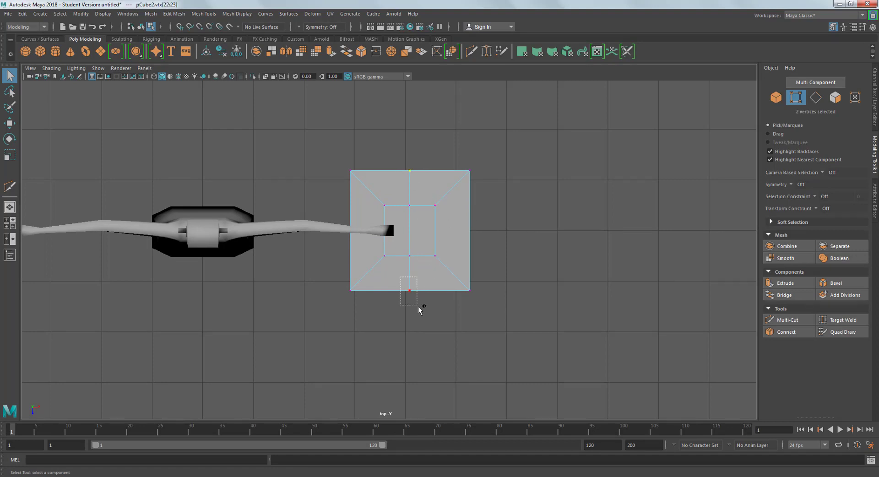
pyautogui.press('r')
pyautogui.moveTo(408, 271); pyautogui.dragTo(413, 278)
pyautogui.click(555, 241)
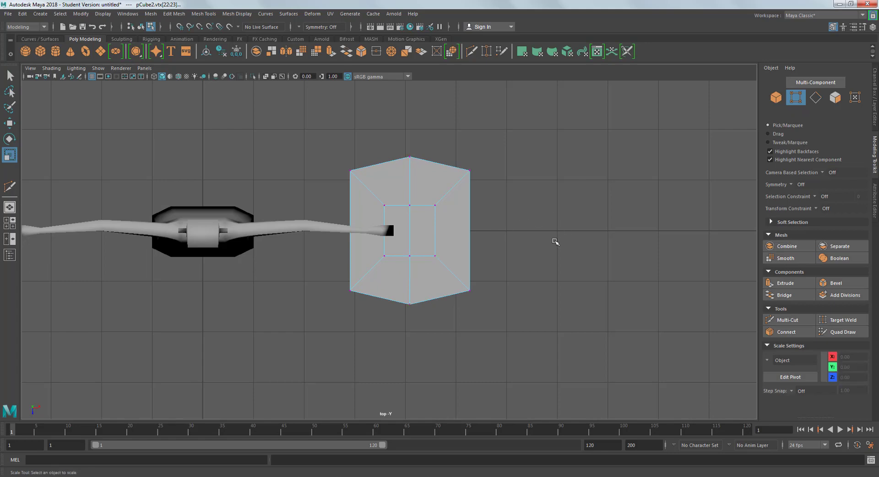
# Step: In the perspective view, raise all vertices on the brim's underside slightly to make the brim thinner
pyautogui.press('space')
pyautogui.press('space')
pyautogui.keyDown('alt'); pyautogui.moveTo(545, 218); pyautogui.dragTo(543, 155); pyautogui.keyUp('alt')
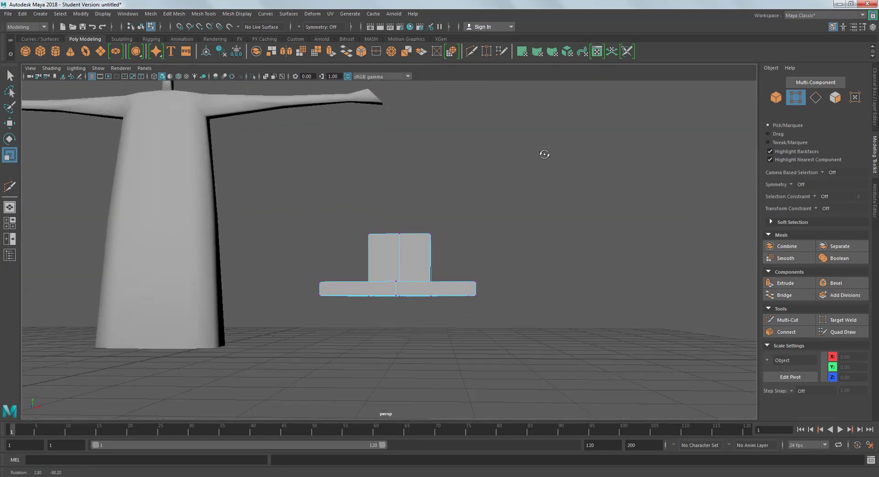
pyautogui.moveTo(303, 327); pyautogui.dragTo(518, 275)
pyautogui.moveTo(295, 343); pyautogui.dragTo(489, 298)
pyautogui.press('w')
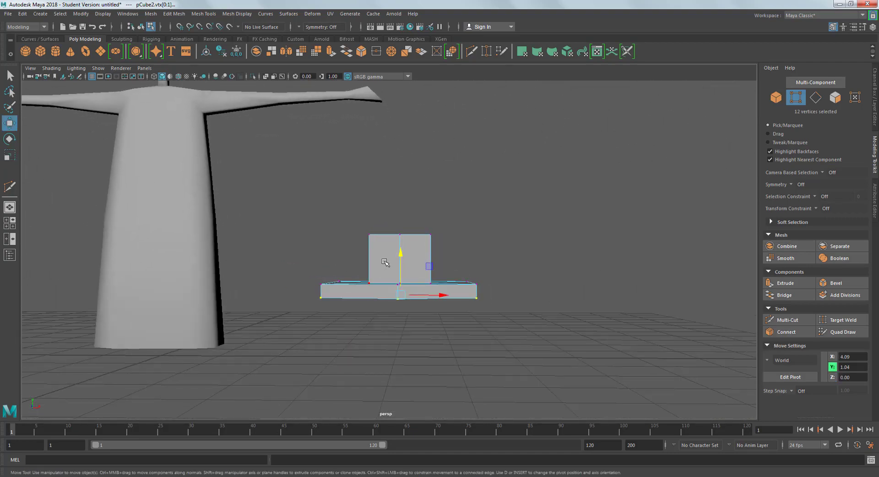
pyautogui.moveTo(401, 254); pyautogui.dragTo(402, 248)
pyautogui.click(424, 275)
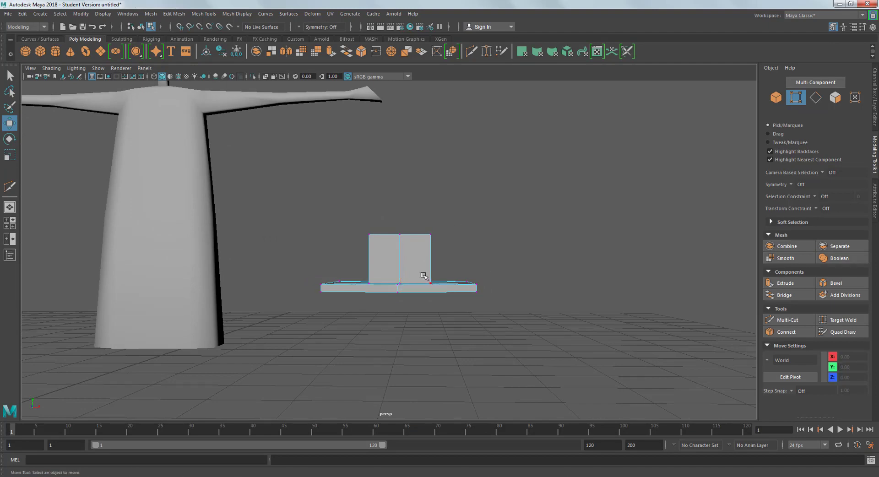
# Step: Lower the middle vertices of the brim's front edge so the brim dips at its centre
pyautogui.keyDown('alt'); pyautogui.moveTo(423, 275); pyautogui.dragTo(415, 248); pyautogui.keyUp('alt')
pyautogui.moveTo(402, 300); pyautogui.dragTo(394, 249)
pyautogui.click(459, 320)
pyautogui.click(457, 287)
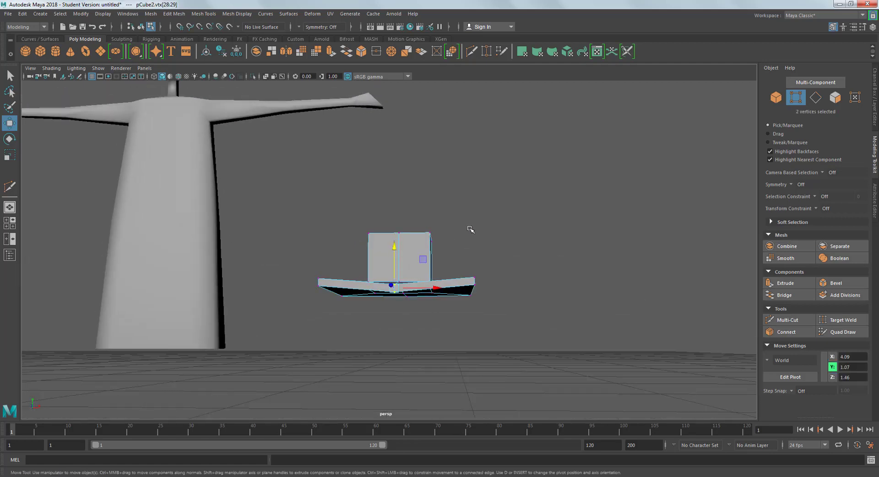
pyautogui.click(470, 229)
# Step: Lower the two middle vertices on top of the crown to about Y 1.87 to form a crease
pyautogui.keyDown('alt'); pyautogui.moveTo(423, 220); pyautogui.dragTo(410, 250); pyautogui.keyUp('alt')
pyautogui.click(433, 193)
pyautogui.moveTo(400, 195); pyautogui.dragTo(402, 202)
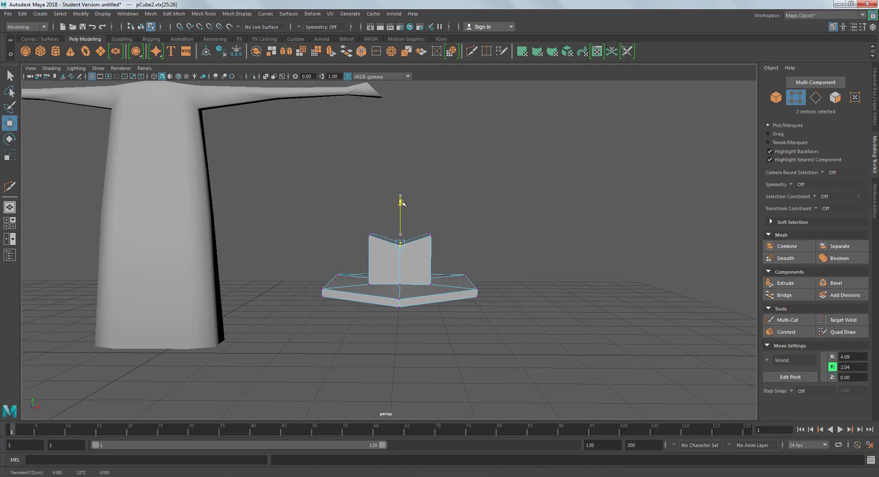
pyautogui.click(498, 229)
# Step: Scale the four corner vertices at the crown's base outward so the crown widens toward the brim
pyautogui.keyDown('alt'); pyautogui.moveTo(503, 229); pyautogui.dragTo(460, 252); pyautogui.keyUp('alt')
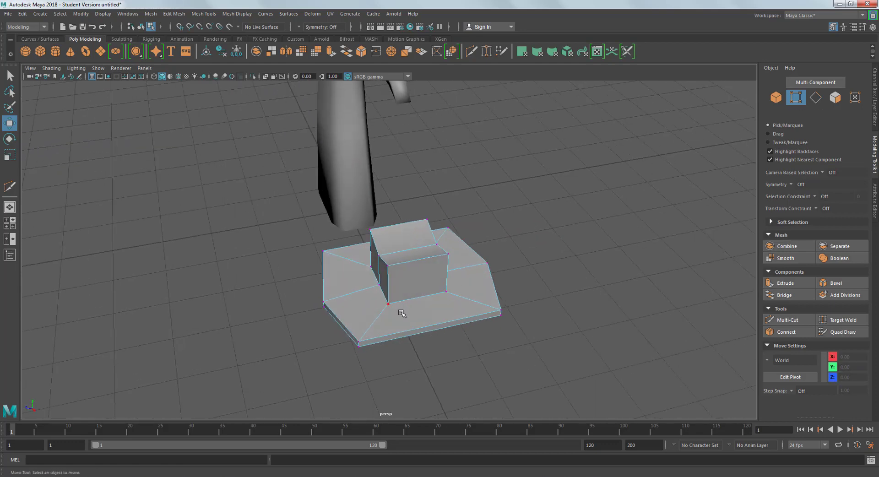
pyautogui.click(389, 305)
pyautogui.keyDown('shift'); pyautogui.click(445, 292); pyautogui.keyUp('shift')
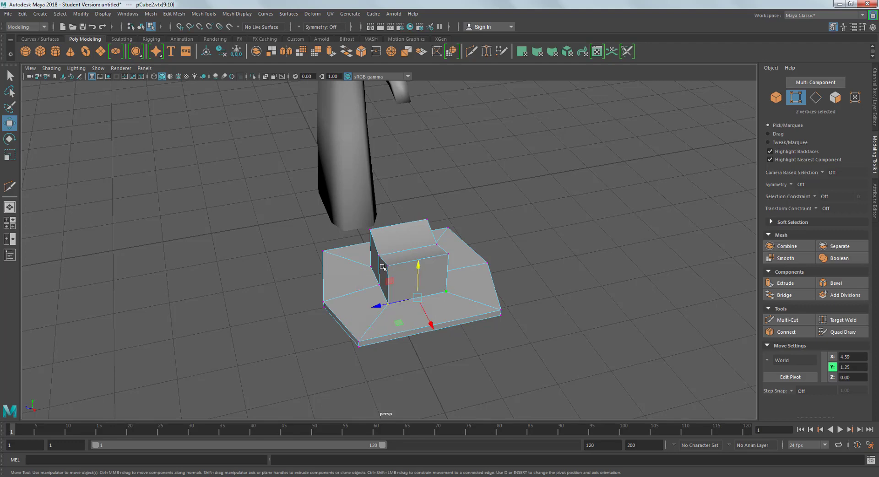
pyautogui.keyDown('alt'); pyautogui.moveTo(446, 291); pyautogui.dragTo(503, 309); pyautogui.keyUp('alt')
pyautogui.keyDown('shift'); pyautogui.click(374, 282); pyautogui.keyUp('shift')
pyautogui.keyDown('alt'); pyautogui.moveTo(369, 274); pyautogui.dragTo(348, 267); pyautogui.keyUp('alt')
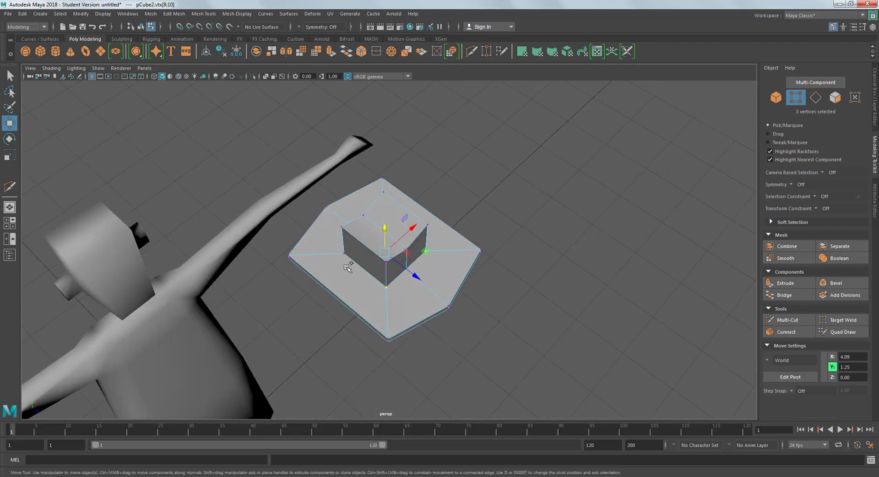
pyautogui.press('r')
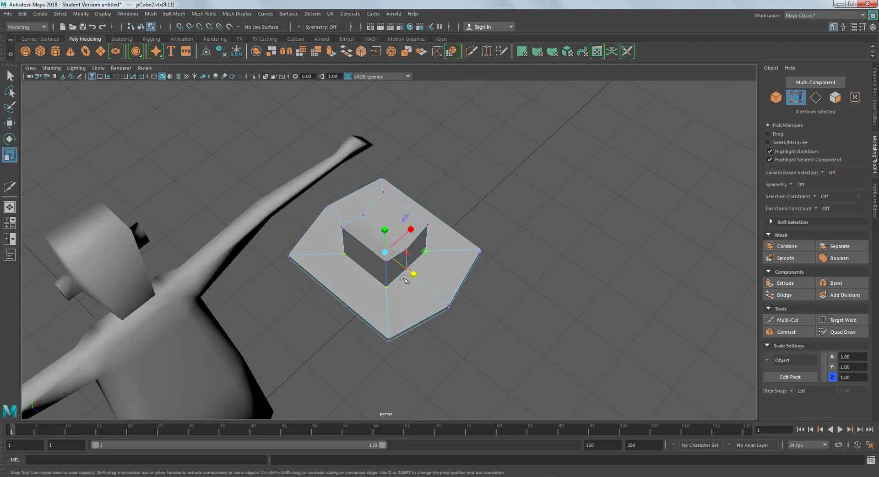
pyautogui.moveTo(412, 273); pyautogui.dragTo(353, 229)
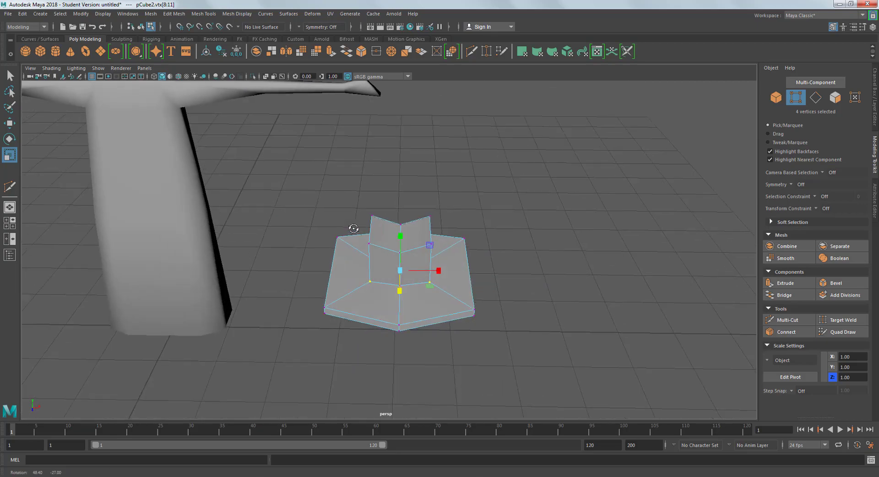
pyautogui.moveTo(437, 273); pyautogui.dragTo(442, 271)
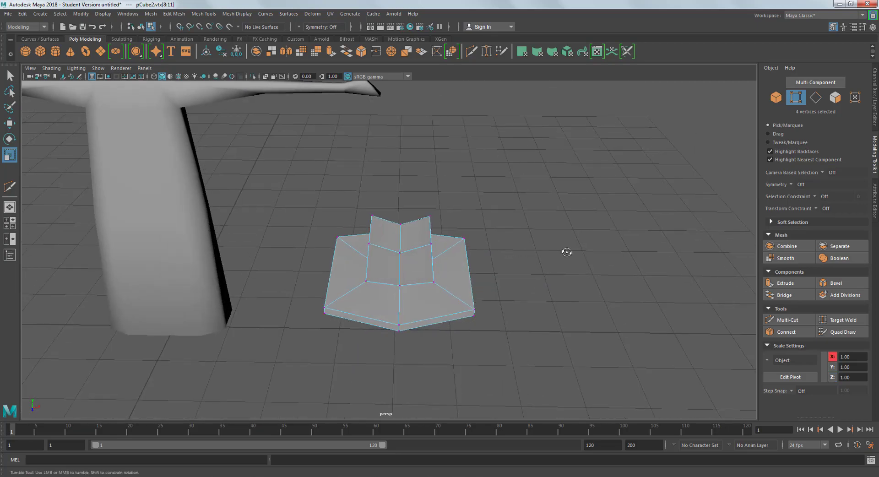
# Step: Insert an edge loop across the middle of the hat from side to side, through both crown and brim, with Multi-Cut
pyautogui.keyDown('alt'); pyautogui.moveTo(565, 251); pyautogui.dragTo(441, 261); pyautogui.keyUp('alt')
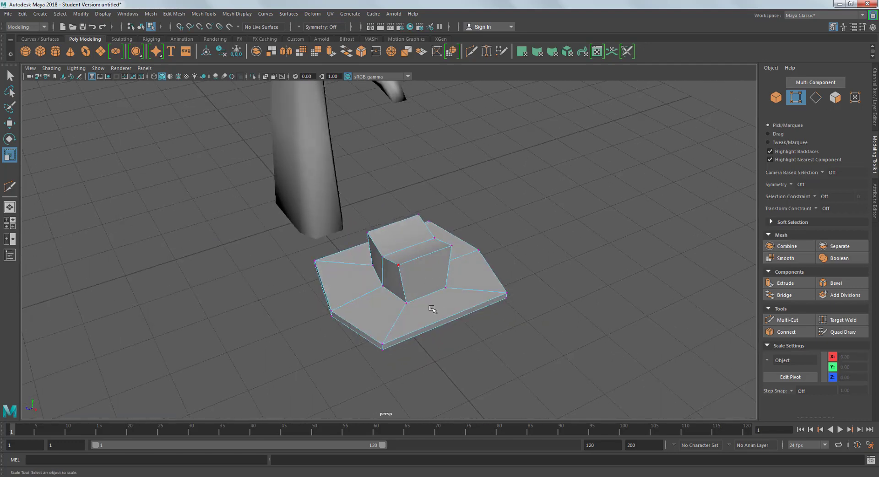
pyautogui.click(796, 320)
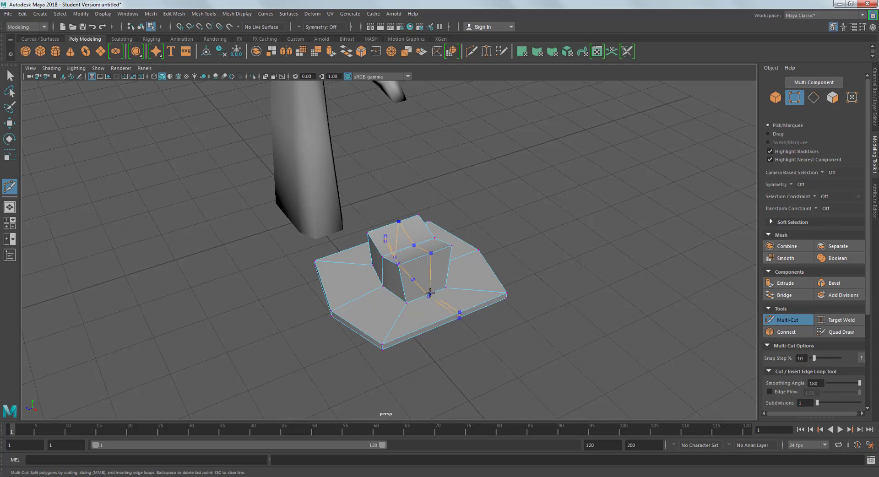
pyautogui.keyDown('ctrl'); pyautogui.click(426, 275); pyautogui.keyUp('ctrl')
pyautogui.keyDown('alt'); pyautogui.moveTo(690, 375); pyautogui.dragTo(577, 301); pyautogui.keyUp('alt')
pyautogui.press('q')
pyautogui.press('f')
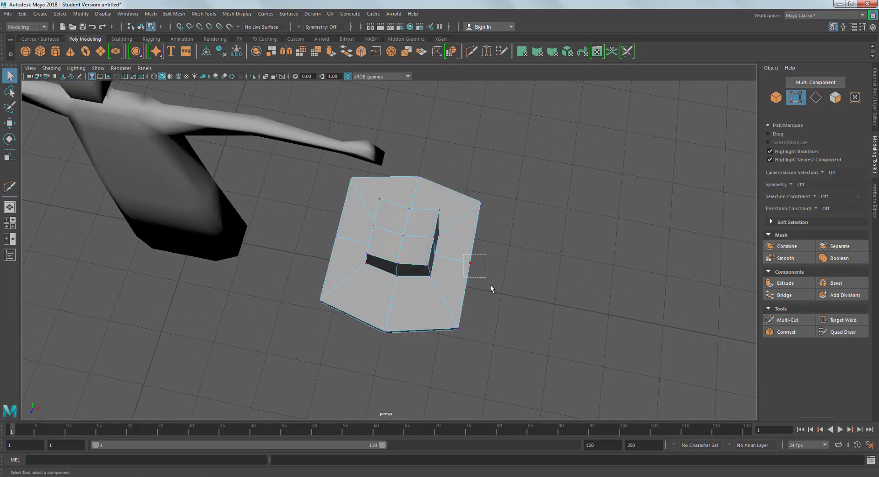
# Step: Scale the new middle vertices on the brim's two side edges outward along X to round the brim
pyautogui.moveTo(463, 254); pyautogui.dragTo(490, 285)
pyautogui.press('r')
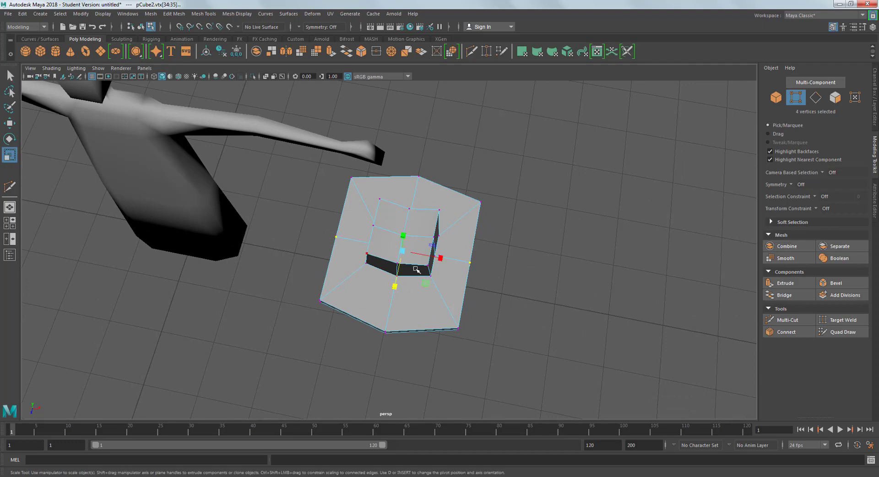
pyautogui.moveTo(442, 258); pyautogui.dragTo(409, 248)
pyautogui.click(449, 236)
# Step: Scale the new middle vertices on both sides of the crown outward to round the crown
pyautogui.click(430, 258)
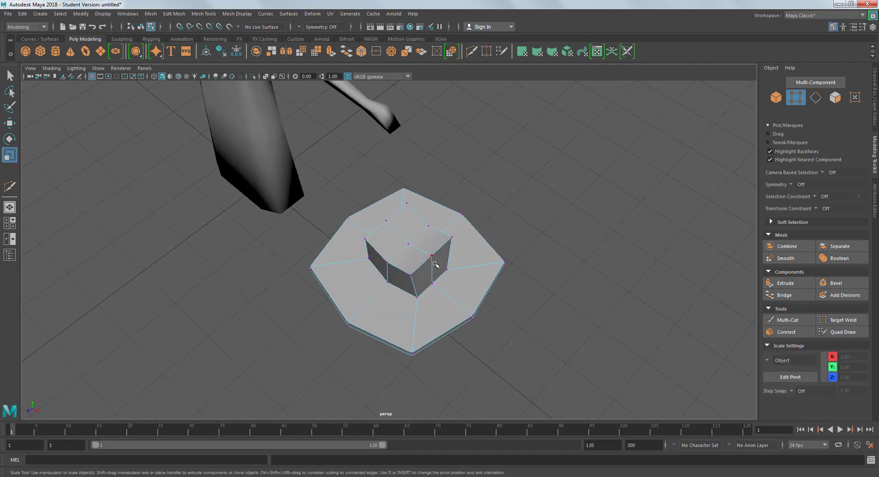
pyautogui.press('q')
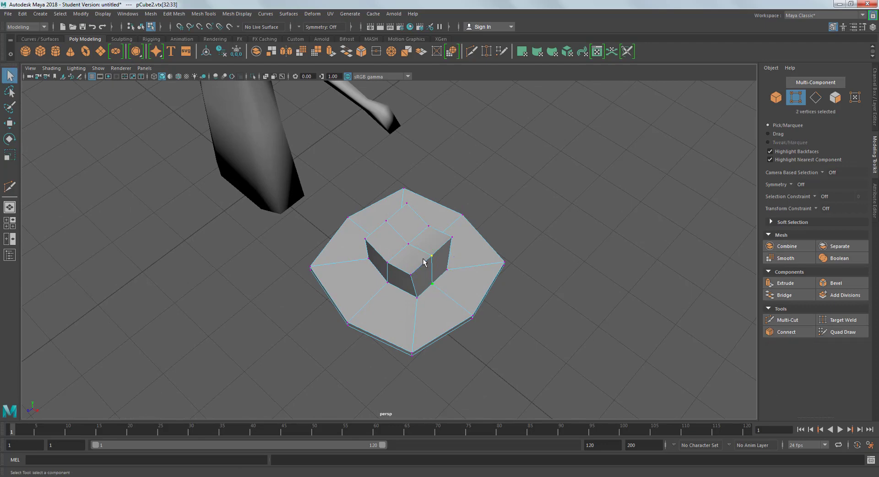
pyautogui.keyDown('alt'); pyautogui.moveTo(394, 227); pyautogui.dragTo(393, 137); pyautogui.keyUp('alt')
pyautogui.keyDown('shift'); pyautogui.click(364, 262); pyautogui.keyUp('shift')
pyautogui.press('r')
pyautogui.keyDown('alt'); pyautogui.moveTo(471, 168); pyautogui.dragTo(480, 183); pyautogui.keyUp('alt')
pyautogui.click(502, 248)
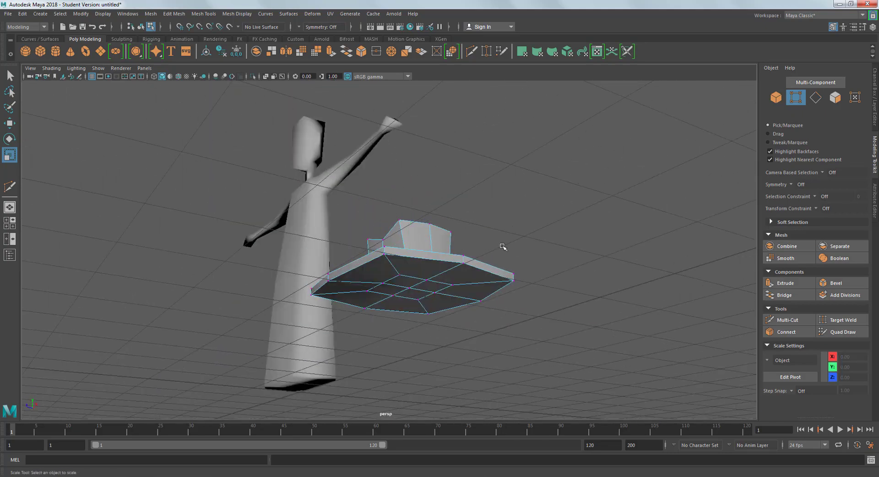
# Step: Examine the shape of the hat's crown and brim from several angles
pyautogui.keyDown('alt'); pyautogui.moveTo(502, 247); pyautogui.dragTo(421, 267); pyautogui.keyUp('alt')
pyautogui.press('w')
pyautogui.click(414, 325)
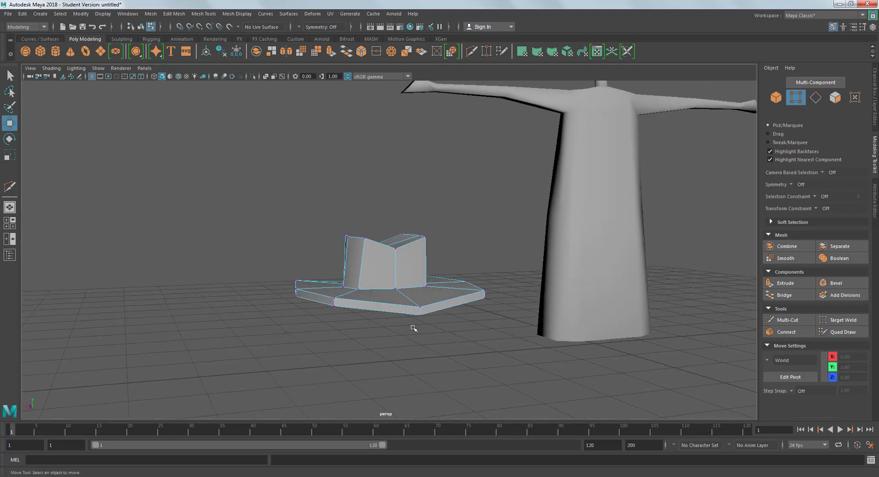
pyautogui.keyDown('alt'); pyautogui.moveTo(414, 326); pyautogui.dragTo(494, 311); pyautogui.keyUp('alt')
pyautogui.moveTo(487, 274); pyautogui.dragTo(487, 242)
pyautogui.click(456, 302)
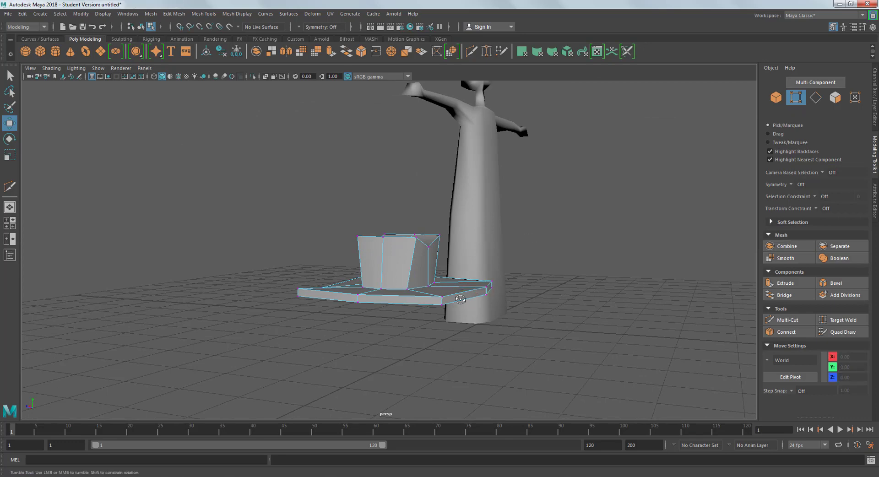
pyautogui.keyDown('alt'); pyautogui.moveTo(455, 302); pyautogui.dragTo(412, 258); pyautogui.keyUp('alt')
# Step: Return to whole-object selection and lower the hat's pivot to the brim's underside, at about Y 1.15
pyautogui.press('F8')
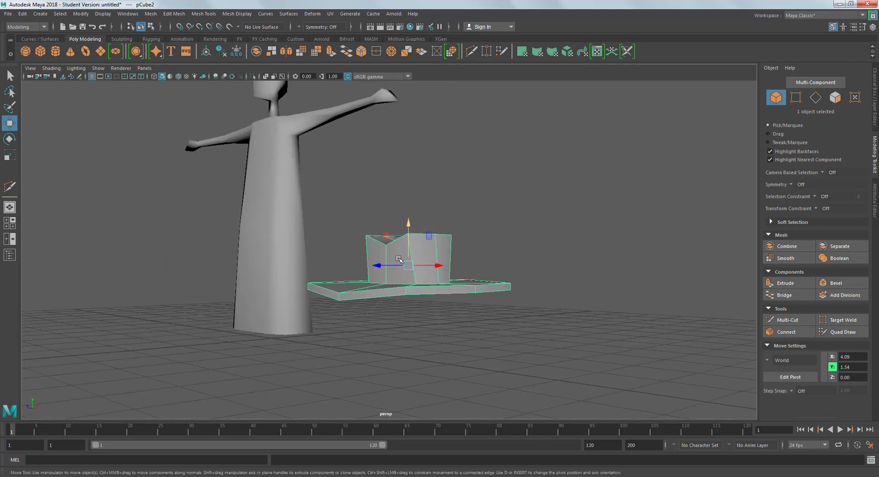
pyautogui.keyDown('alt'); pyautogui.moveTo(389, 249); pyautogui.dragTo(416, 288); pyautogui.keyUp('alt')
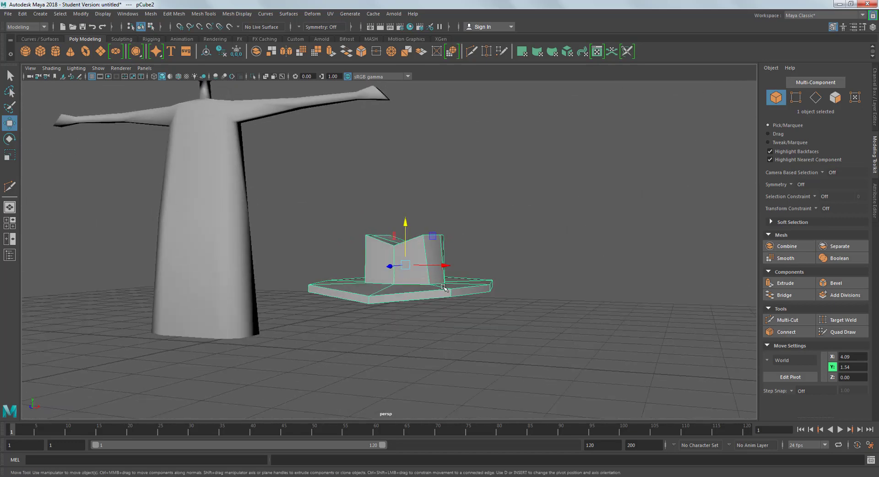
pyautogui.press('d')
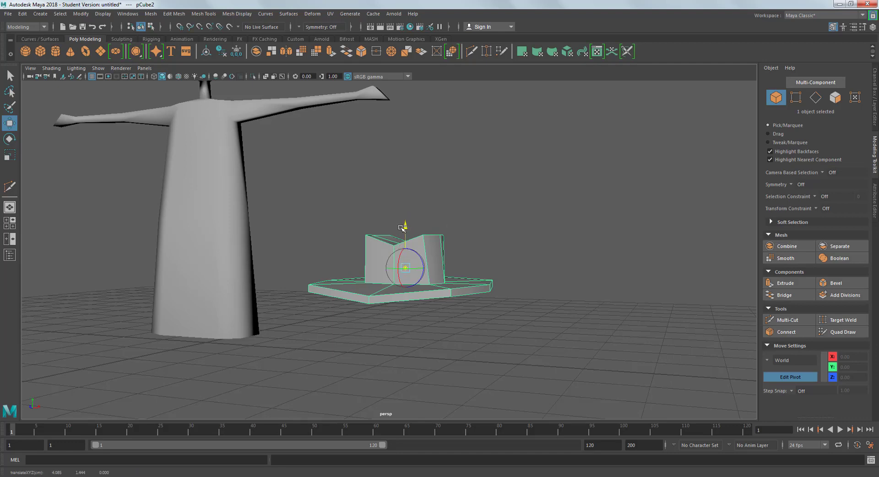
pyautogui.moveTo(401, 227)
pyautogui.keyDown('alt'); pyautogui.mouseDown()
pyautogui.moveTo(357, 216)
pyautogui.moveTo(406, 240)
pyautogui.mouseUp(); pyautogui.keyUp('alt')
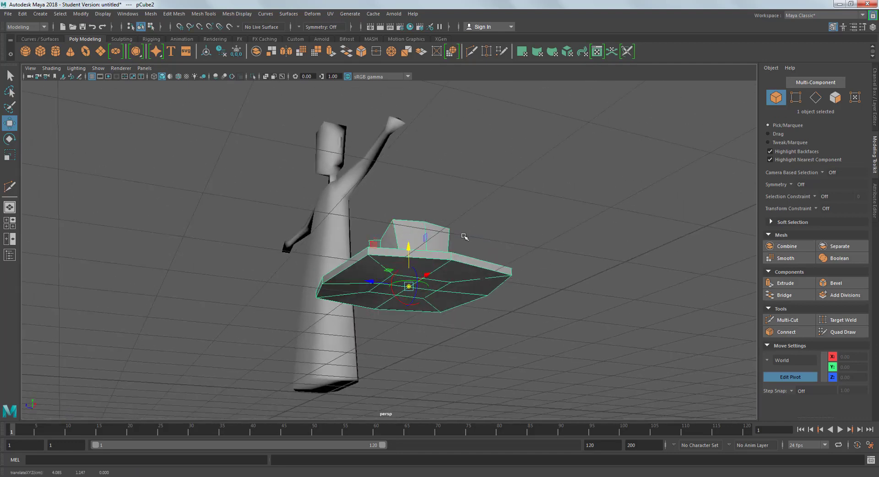
pyautogui.press('d')
pyautogui.keyDown('alt'); pyautogui.moveTo(409, 228); pyautogui.dragTo(443, 246); pyautogui.keyUp('alt')
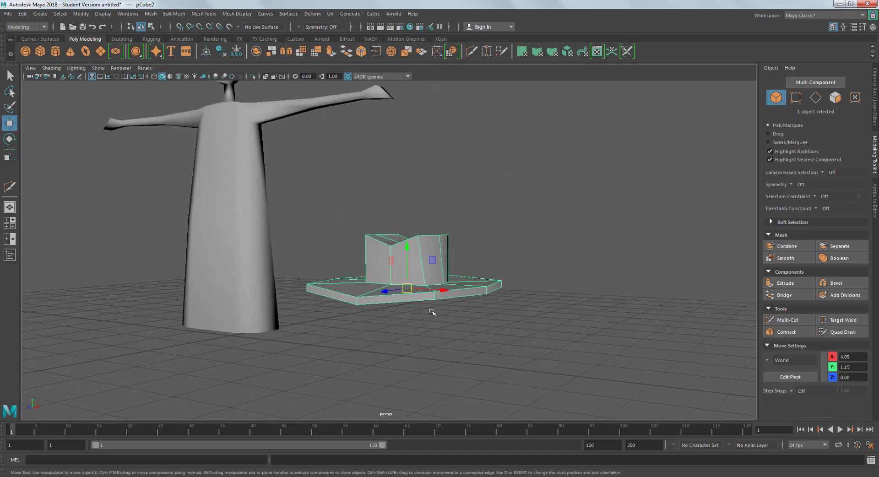
pyautogui.press('d')
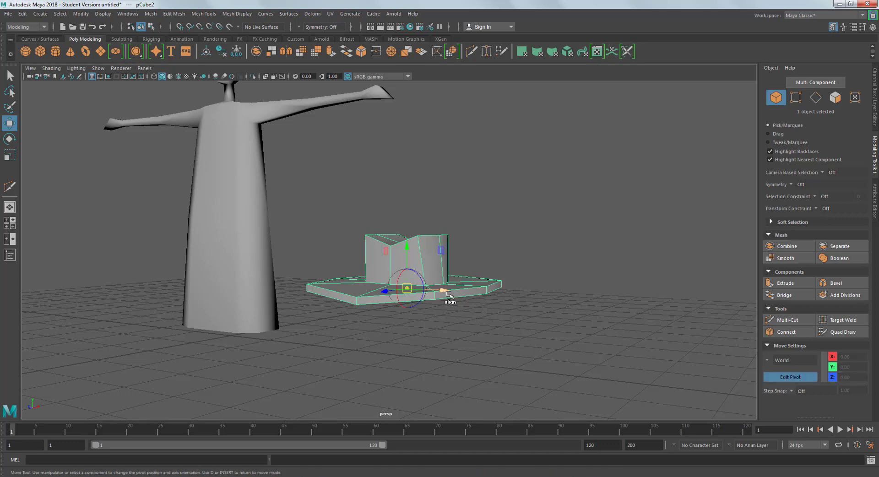
pyautogui.moveTo(404, 238); pyautogui.dragTo(457, 225)
pyautogui.press('d')
# Step: Move the hat from beside the character onto the top of its head
pyautogui.moveTo(405, 284); pyautogui.dragTo(246, 130)
pyautogui.keyDown('alt'); pyautogui.moveTo(323, 187); pyautogui.dragTo(435, 322, button='middle'); pyautogui.keyUp('alt')
pyautogui.scroll(1, 435, 321)
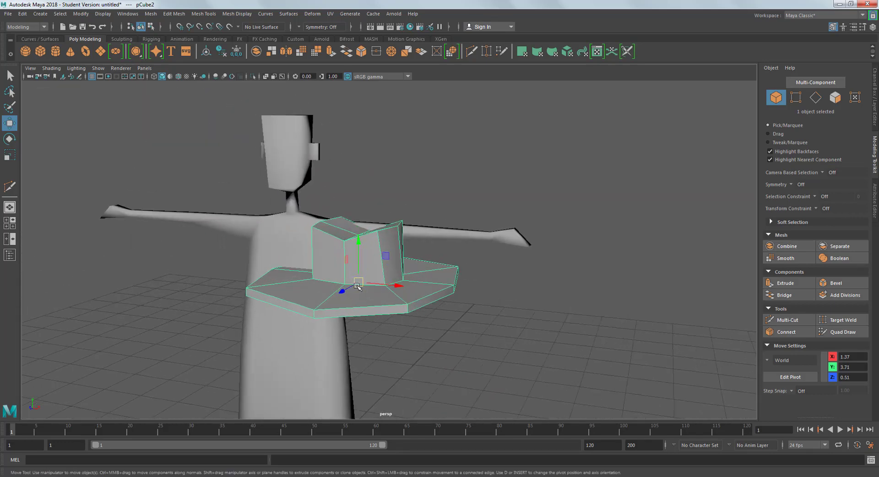
pyautogui.moveTo(357, 281); pyautogui.dragTo(286, 118)
pyautogui.moveTo(347, 151)
pyautogui.keyDown('alt'); pyautogui.mouseDown()
pyautogui.moveTo(250, 165)
pyautogui.moveTo(334, 138)
pyautogui.moveTo(360, 149)
pyautogui.mouseUp(); pyautogui.keyUp('alt')
pyautogui.keyDown('alt'); pyautogui.moveTo(360, 149); pyautogui.dragTo(453, 143); pyautogui.keyUp('alt')
pyautogui.keyDown('alt'); pyautogui.moveTo(454, 143); pyautogui.dragTo(497, 186, button='middle'); pyautogui.keyUp('alt')
pyautogui.moveTo(373, 200); pyautogui.dragTo(361, 199)
pyautogui.moveTo(317, 154); pyautogui.dragTo(273, 182)
# Step: Scale the hat down to suit the head and centre it at about X 0.01, Y 5.96, Z 0.07
pyautogui.press('r')
pyautogui.moveTo(370, 204); pyautogui.dragTo(359, 182)
pyautogui.keyDown('alt'); pyautogui.moveTo(360, 182); pyautogui.dragTo(238, 234); pyautogui.keyUp('alt')
pyautogui.press('w')
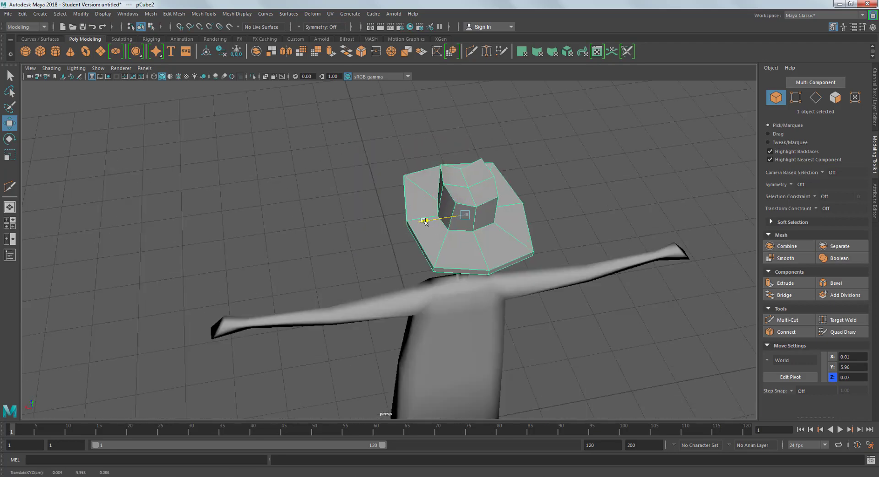
pyautogui.click(425, 222)
# Step: Tilt the hat backward about 23 degrees around X and lower it onto the head to about Y 5.80
pyautogui.keyDown('alt'); pyautogui.moveTo(426, 222); pyautogui.dragTo(502, 192); pyautogui.keyUp('alt')
pyautogui.press('e')
pyautogui.moveTo(439, 208); pyautogui.dragTo(440, 188)
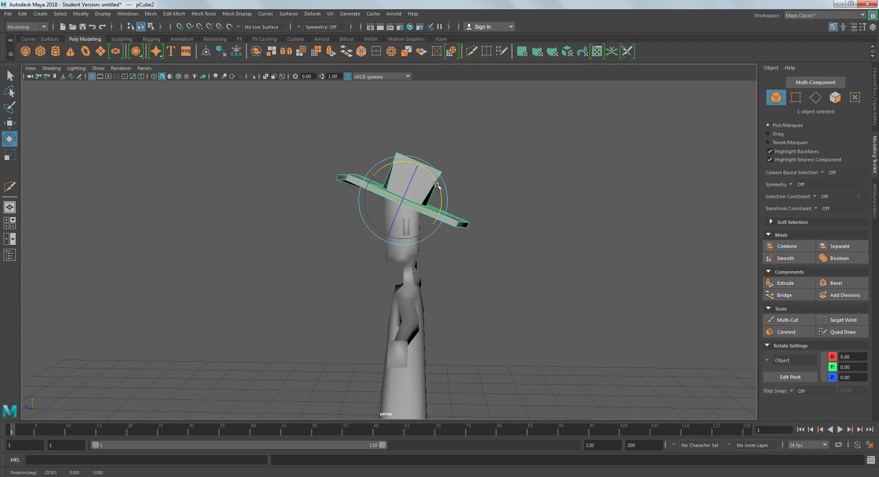
pyautogui.press('w')
pyautogui.moveTo(405, 156); pyautogui.dragTo(434, 219)
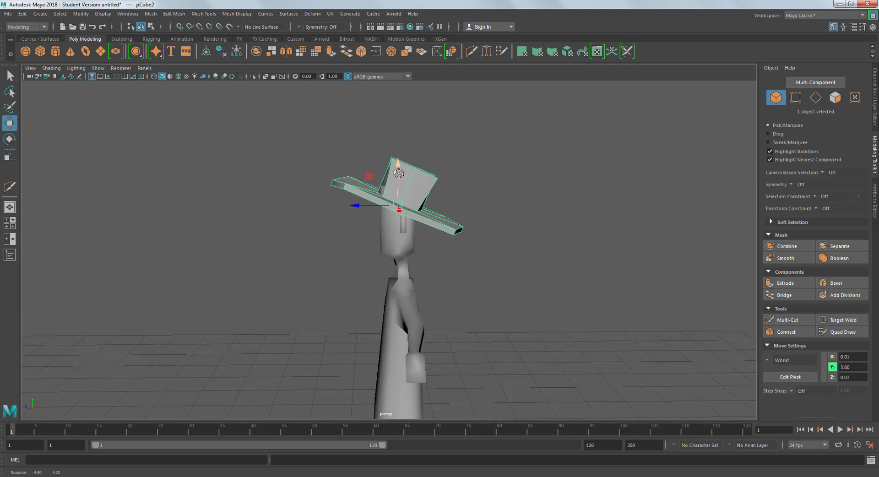
# Step: Scale the hat front to back to a Z scale of about 0.80
pyautogui.press('r')
pyautogui.moveTo(360, 192)
pyautogui.mouseDown()
pyautogui.moveTo(354, 187)
pyautogui.moveTo(410, 176)
pyautogui.moveTo(337, 191)
pyautogui.moveTo(357, 187)
pyautogui.mouseUp()
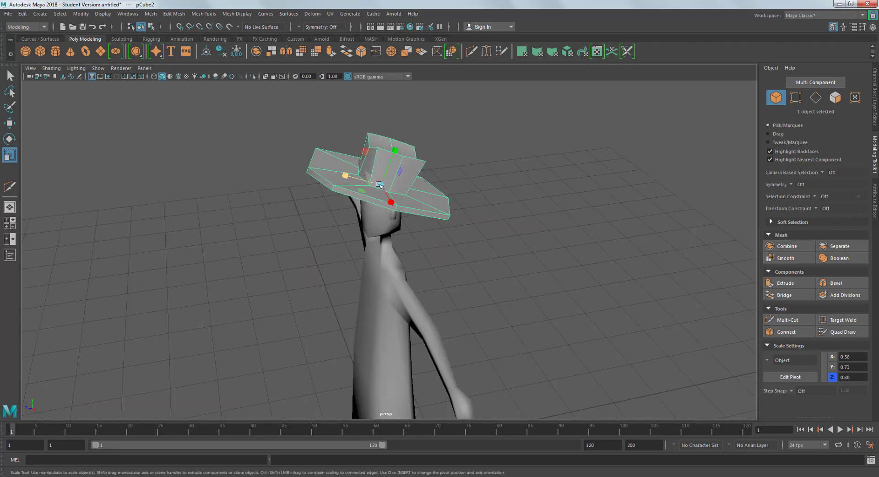
pyautogui.keyDown('alt'); pyautogui.moveTo(496, 169); pyautogui.dragTo(499, 229, button='right'); pyautogui.keyUp('alt')
pyautogui.keyDown('alt'); pyautogui.moveTo(499, 229); pyautogui.dragTo(502, 350, button='middle'); pyautogui.keyUp('alt')
pyautogui.click(502, 351)
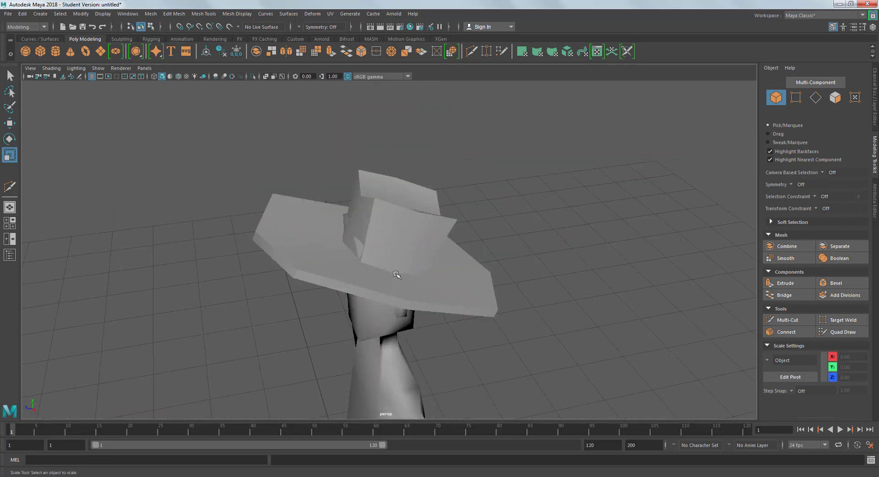
# Step: Move the three front vertices at the crown's base forward to about Y 6.01, Z 0.43 to cover the protruding head
pyautogui.click(364, 265)
pyautogui.moveTo(359, 238); pyautogui.dragTo(318, 239, button='right')
pyautogui.click(360, 260)
pyautogui.press('q')
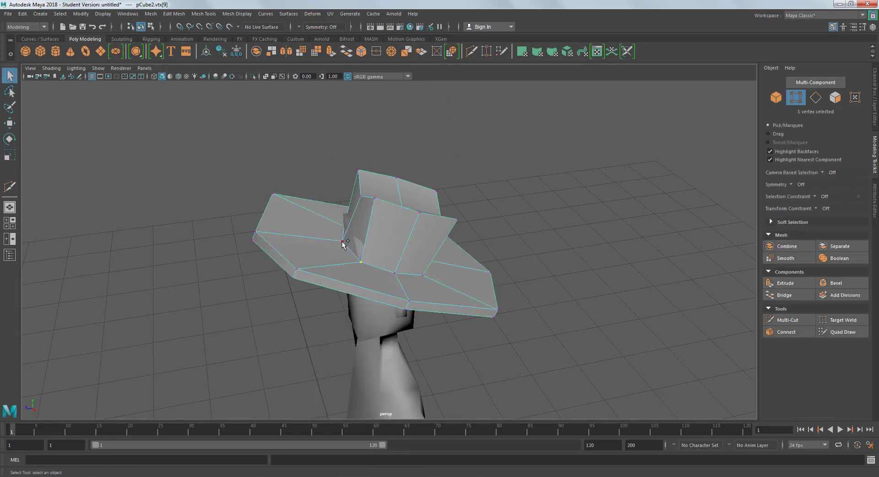
pyautogui.keyDown('alt'); pyautogui.moveTo(342, 223); pyautogui.dragTo(328, 236); pyautogui.keyUp('alt')
pyautogui.keyDown('shift'); pyautogui.click(312, 224); pyautogui.keyUp('shift')
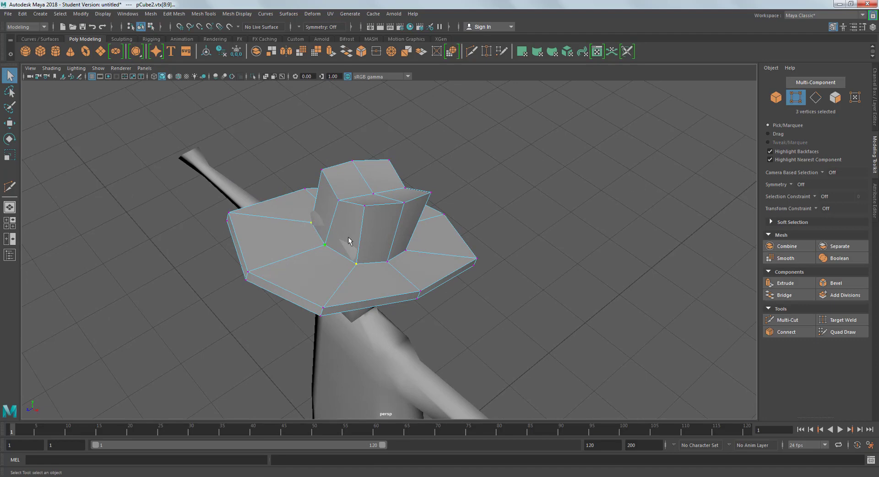
pyautogui.keyDown('alt'); pyautogui.moveTo(387, 244); pyautogui.dragTo(351, 245); pyautogui.keyUp('alt')
pyautogui.press('w')
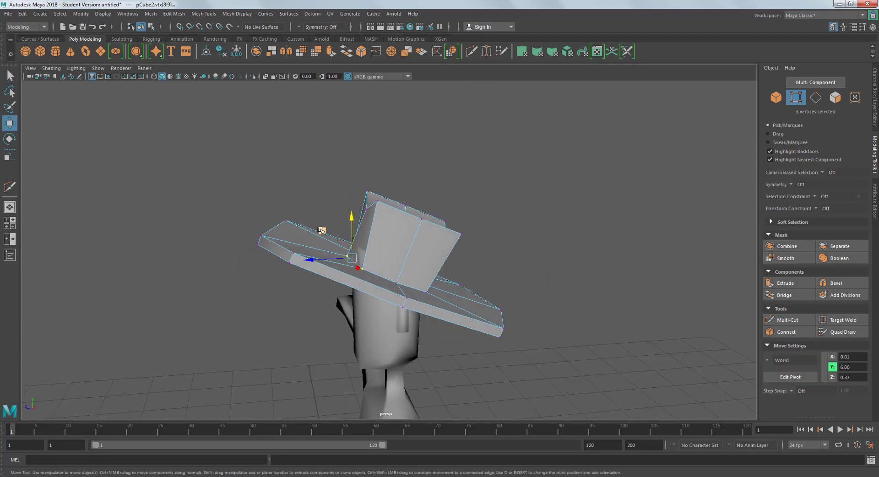
pyautogui.moveTo(321, 229); pyautogui.dragTo(315, 230, button='middle')
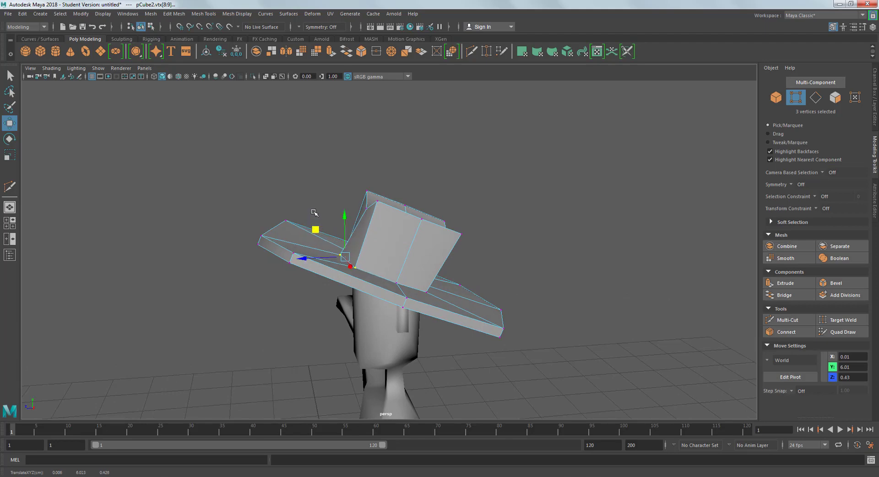
pyautogui.keyDown('alt'); pyautogui.moveTo(315, 231); pyautogui.dragTo(426, 203); pyautogui.keyUp('alt')
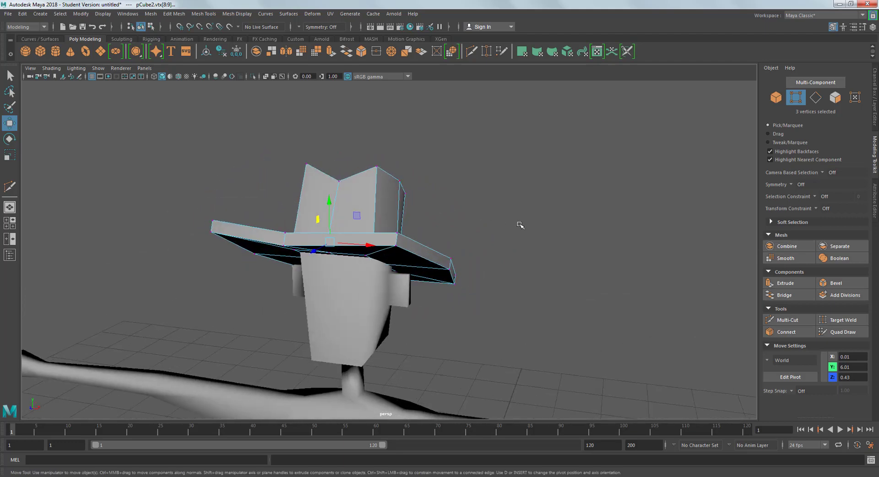
pyautogui.click(477, 257)
# Step: Tilt the whole hat sideways on the head by about 5 degrees around Z
pyautogui.scroll(-3, 392, 237)
pyautogui.keyDown('alt'); pyautogui.moveTo(392, 237); pyautogui.dragTo(411, 236); pyautogui.keyUp('alt')
pyautogui.press('F8')
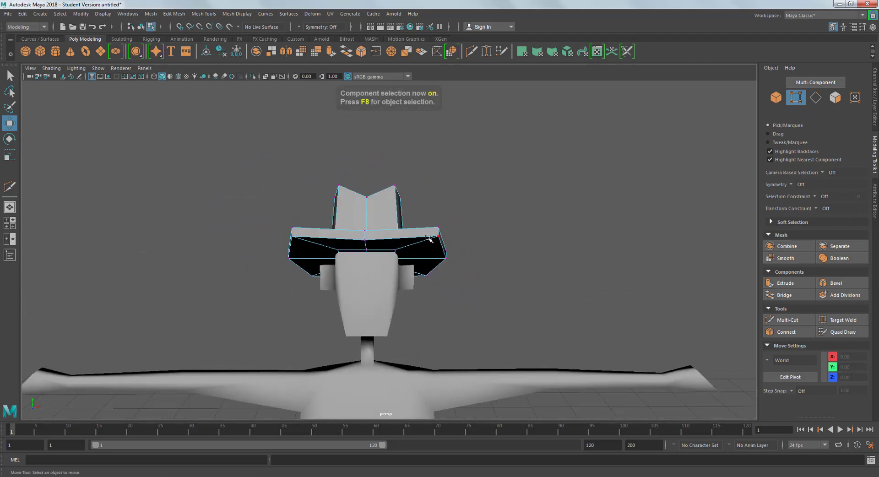
pyautogui.press('F8')
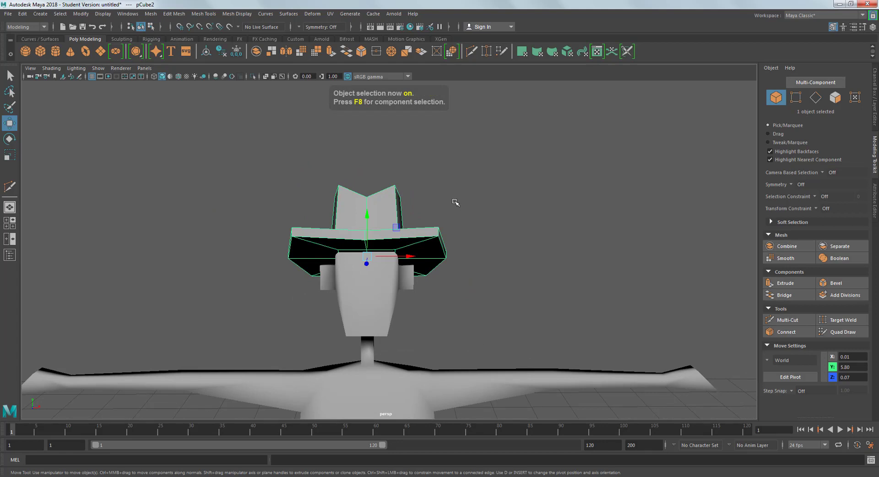
pyautogui.press('e')
pyautogui.moveTo(405, 273); pyautogui.dragTo(404, 269)
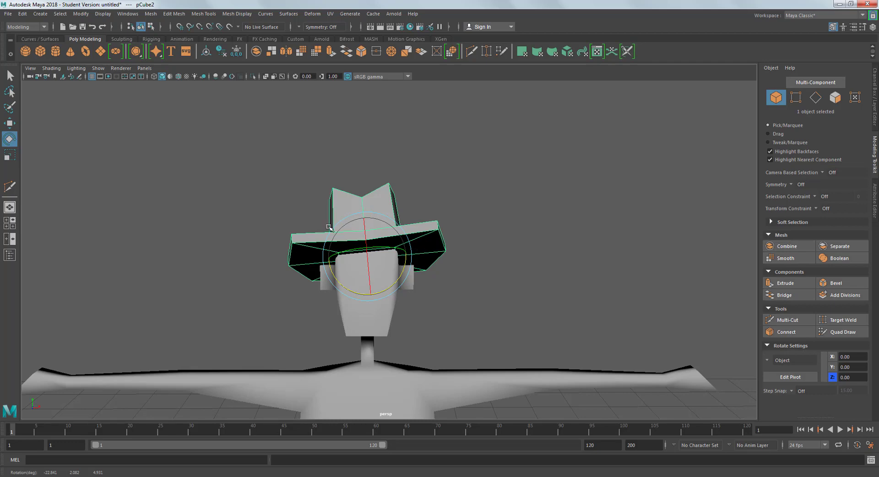
pyautogui.keyDown('alt'); pyautogui.moveTo(550, 247); pyautogui.dragTo(497, 245); pyautogui.keyUp('alt')
pyautogui.click(496, 245)
# Step: Check how the tilted hat sits on the whole character from several angles and distances
pyautogui.keyDown('alt'); pyautogui.moveTo(341, 272); pyautogui.dragTo(428, 287); pyautogui.keyUp('alt')
pyautogui.scroll(-5, 446, 279)
pyautogui.scroll(-3, 431, 287)
pyautogui.keyDown('alt'); pyautogui.moveTo(431, 287); pyautogui.dragTo(418, 211, button='middle'); pyautogui.keyUp('alt')
pyautogui.keyDown('alt'); pyautogui.moveTo(419, 212); pyautogui.dragTo(392, 192); pyautogui.keyUp('alt')
pyautogui.scroll(3, 393, 220)
pyautogui.hotkey('ctrl', 'z')
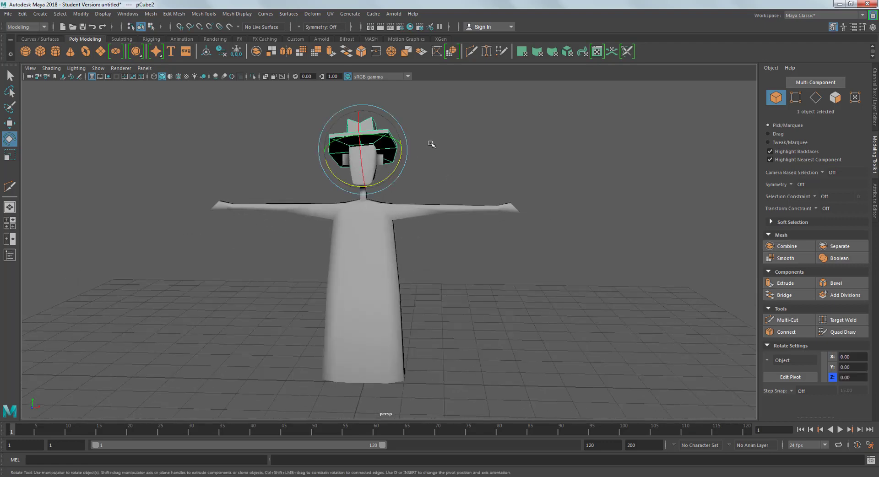
pyautogui.hotkey('ctrl', 'z')
pyautogui.hotkey('shift', 'z')
# Step: Select the robed body and show its transform values and construction history
pyautogui.click(370, 275)
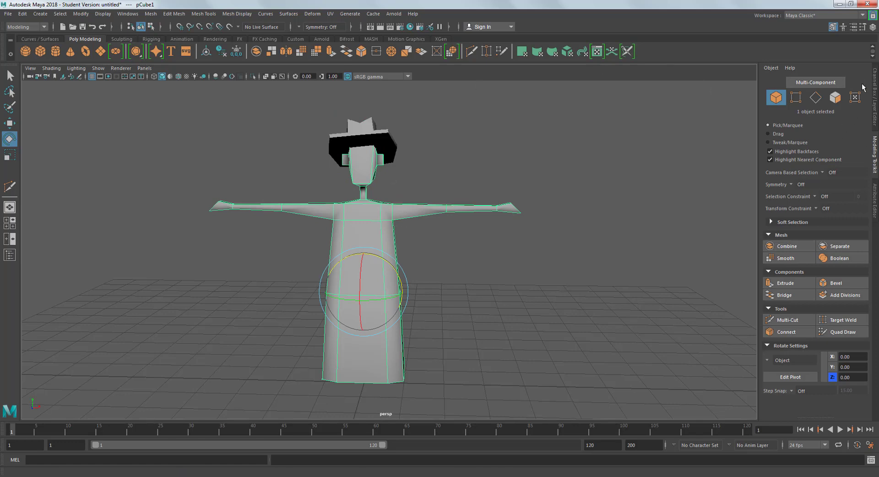
pyautogui.click(875, 94)
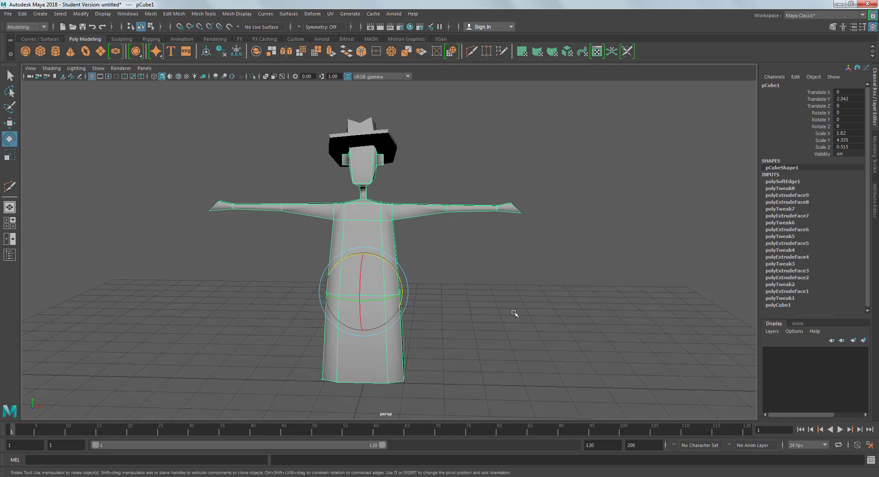
pyautogui.click(513, 270)
pyautogui.click(353, 227)
pyautogui.click(22, 13)
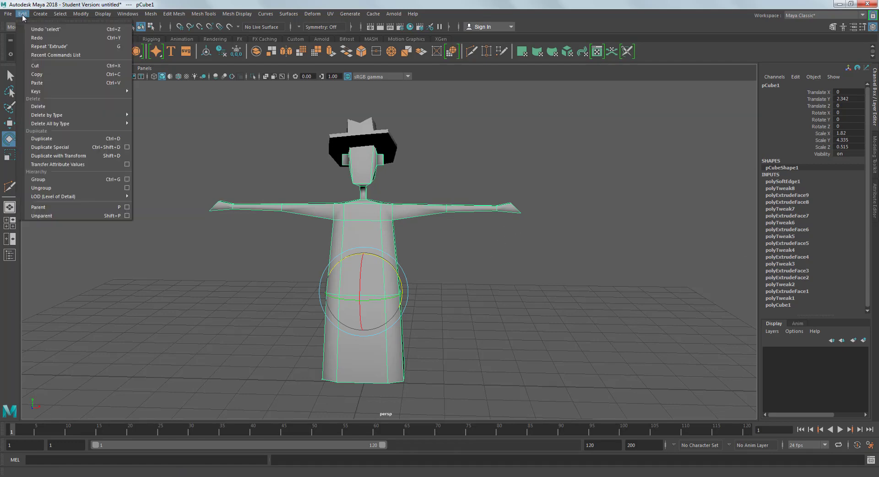
pyautogui.moveTo(60, 118)
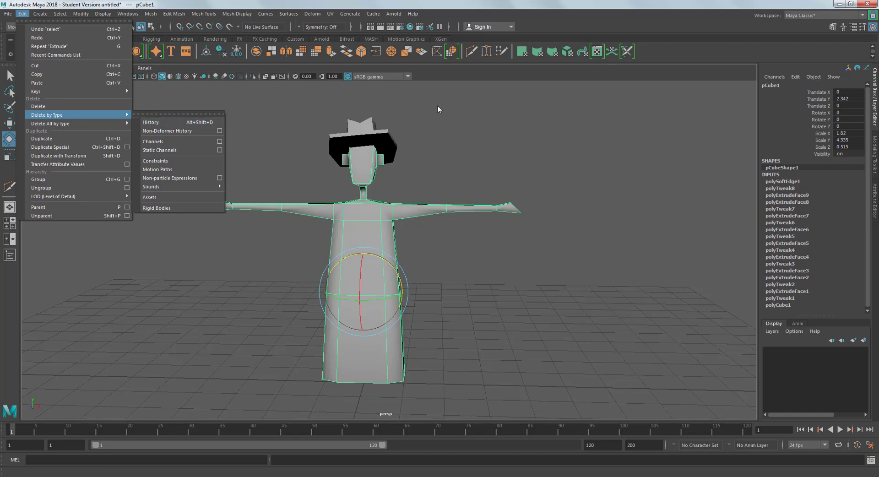
pyautogui.click(461, 180)
pyautogui.click(376, 214)
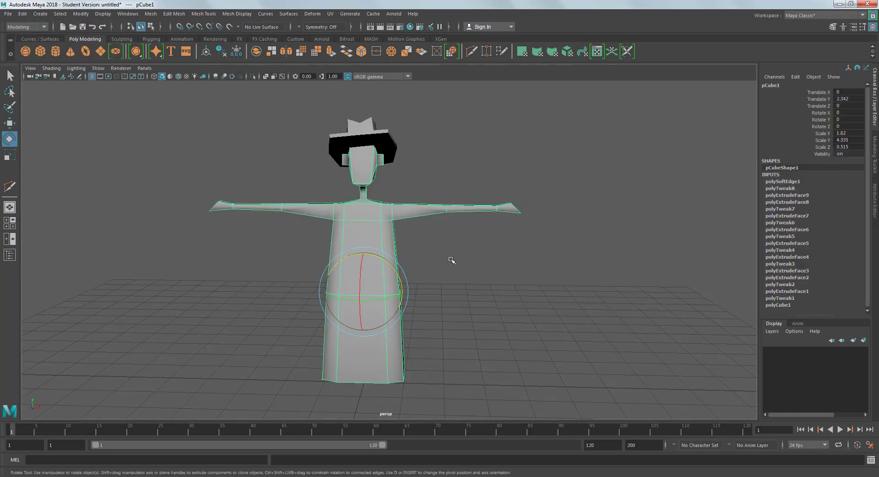
# Step: Delete the construction history of the robed body and of the hat
pyautogui.hotkey('alt', 'shift', 'd')
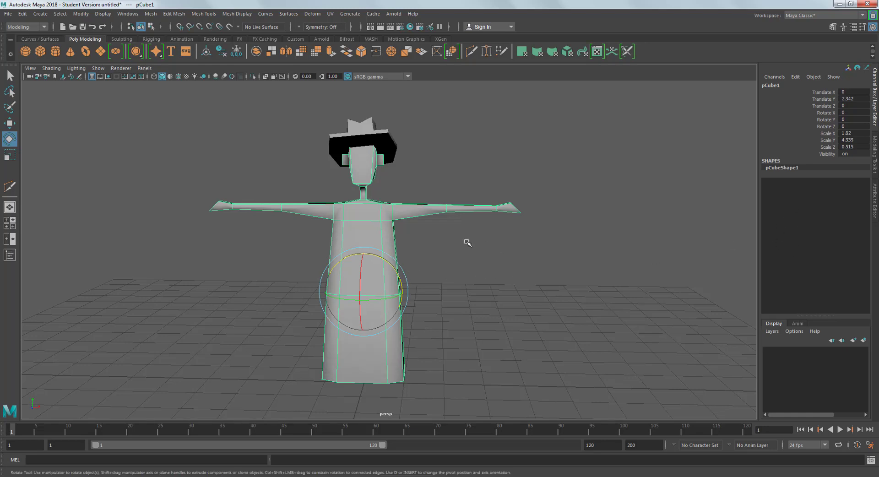
pyautogui.keyDown('alt'); pyautogui.moveTo(467, 242); pyautogui.dragTo(459, 223); pyautogui.keyUp('alt')
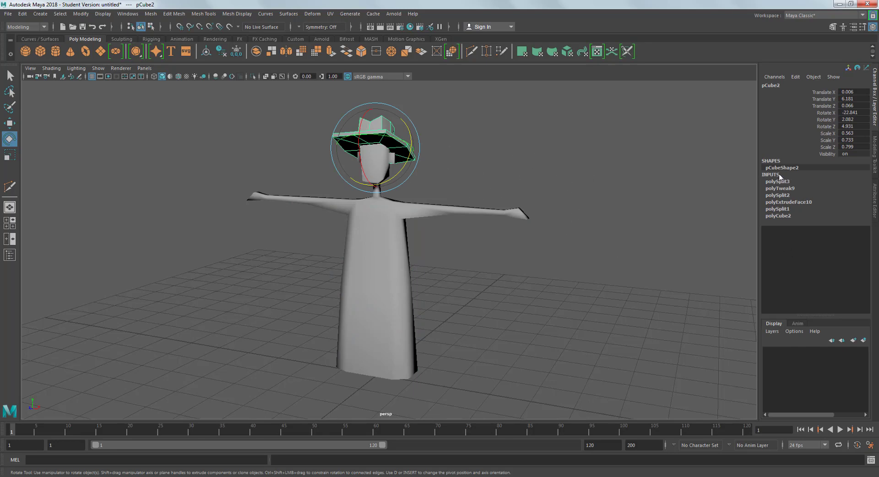
pyautogui.hotkey('alt', 'shift', 'd')
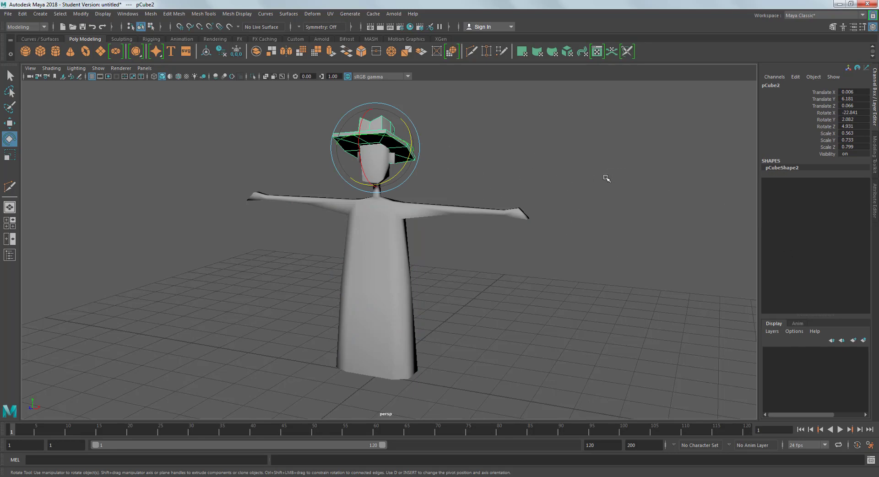
pyautogui.click(579, 232)
# Step: Freeze the transformations of the robed body
pyautogui.keyDown('alt'); pyautogui.moveTo(492, 200); pyautogui.dragTo(430, 194); pyautogui.keyUp('alt')
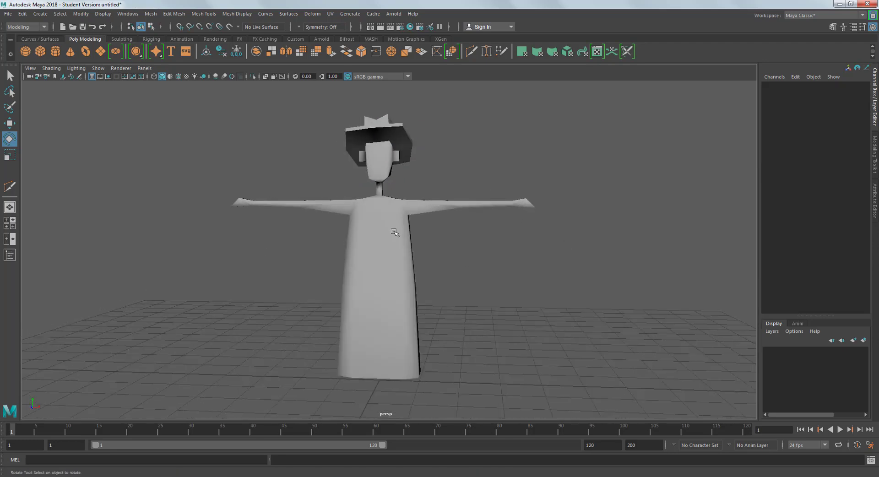
pyautogui.click(394, 233)
pyautogui.keyDown('alt'); pyautogui.moveTo(484, 220); pyautogui.dragTo(484, 224); pyautogui.keyUp('alt')
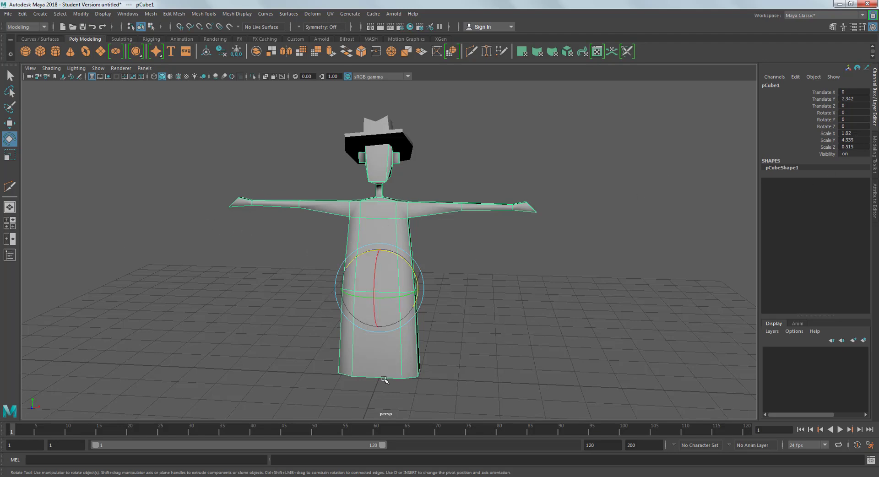
pyautogui.click(81, 14)
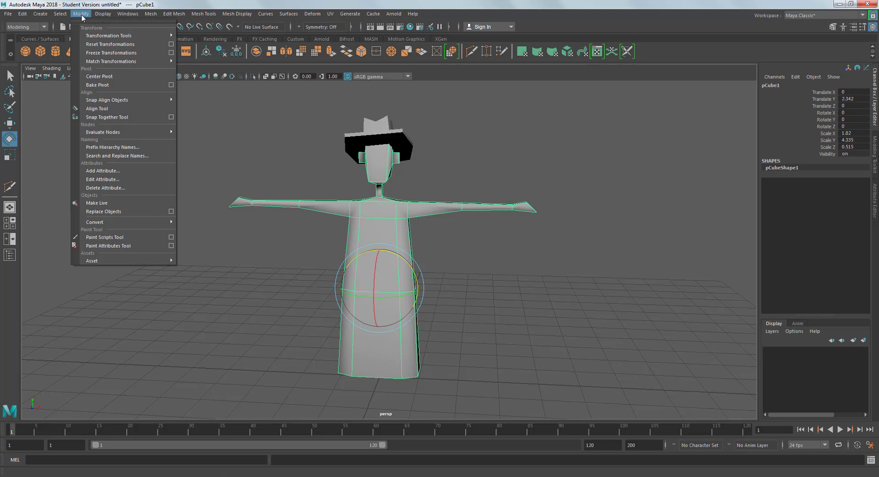
pyautogui.click(100, 53)
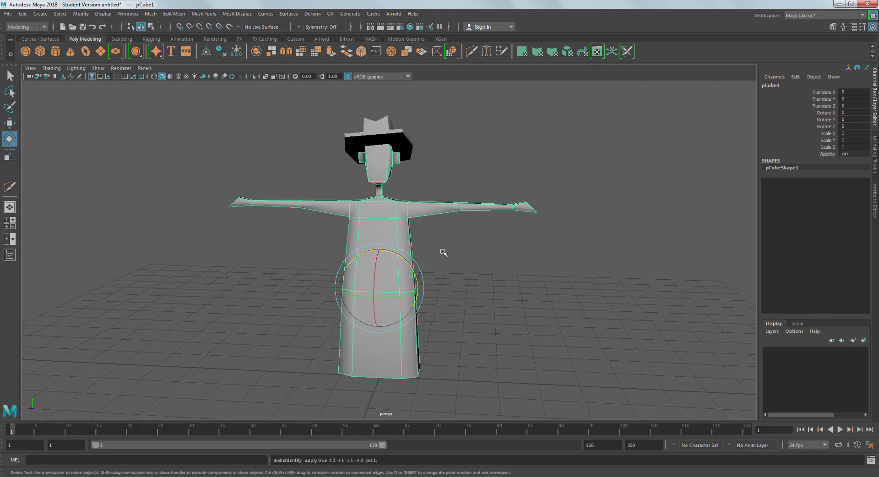
# Step: Set the hat's Rotate X, Y and Z values to 0
pyautogui.click(401, 147)
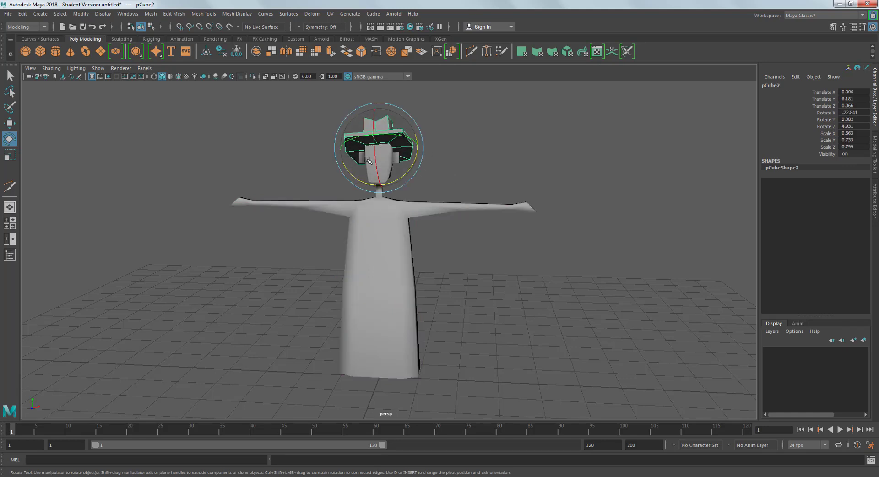
pyautogui.keyDown('alt'); pyautogui.moveTo(491, 191); pyautogui.dragTo(477, 176); pyautogui.keyUp('alt')
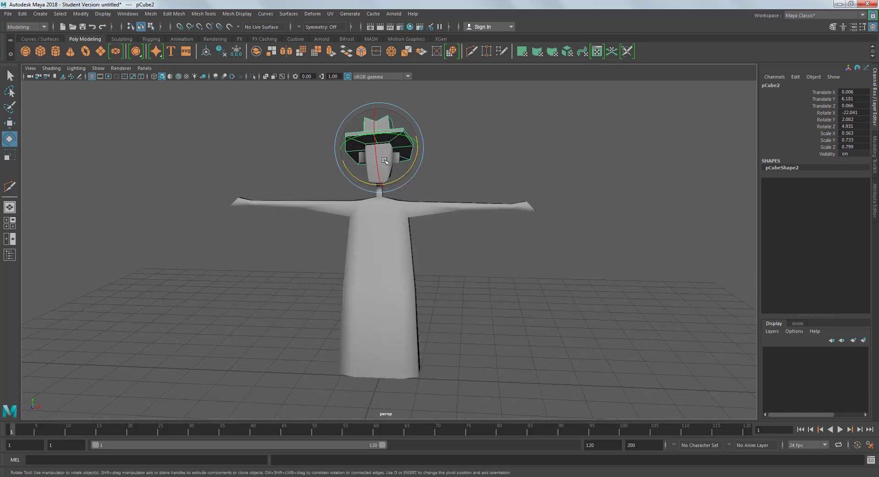
pyautogui.keyDown('alt'); pyautogui.moveTo(438, 155); pyautogui.dragTo(366, 153); pyautogui.keyUp('alt')
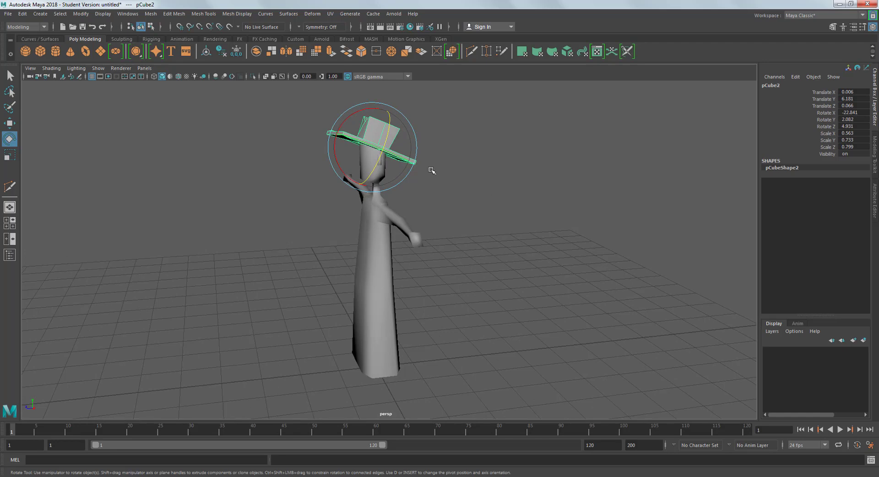
pyautogui.keyDown('alt'); pyautogui.moveTo(431, 170); pyautogui.dragTo(510, 164); pyautogui.keyUp('alt')
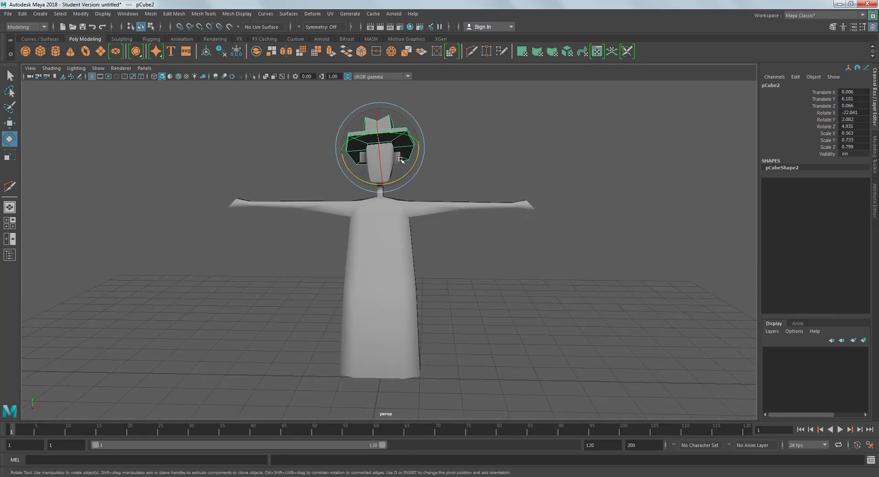
pyautogui.click(860, 113)
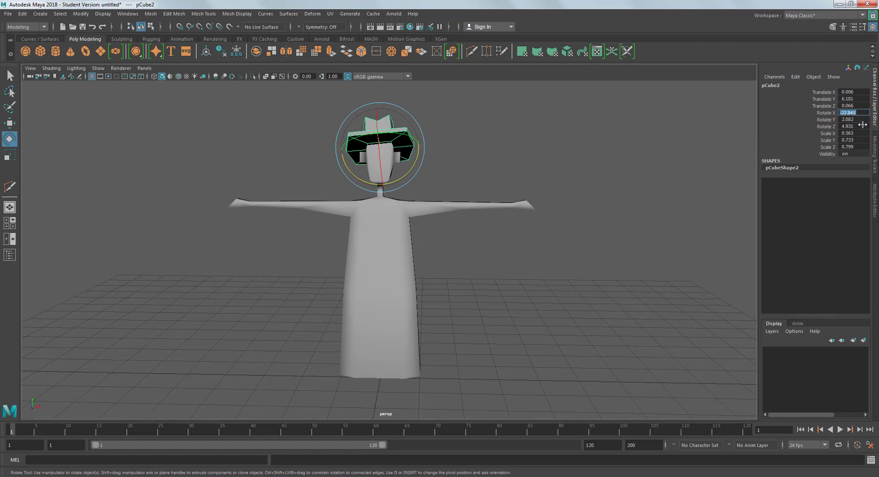
pyautogui.keyDown('shift'); pyautogui.click(862, 125); pyautogui.keyUp('shift')
pyautogui.write('0')
pyautogui.press('Return')
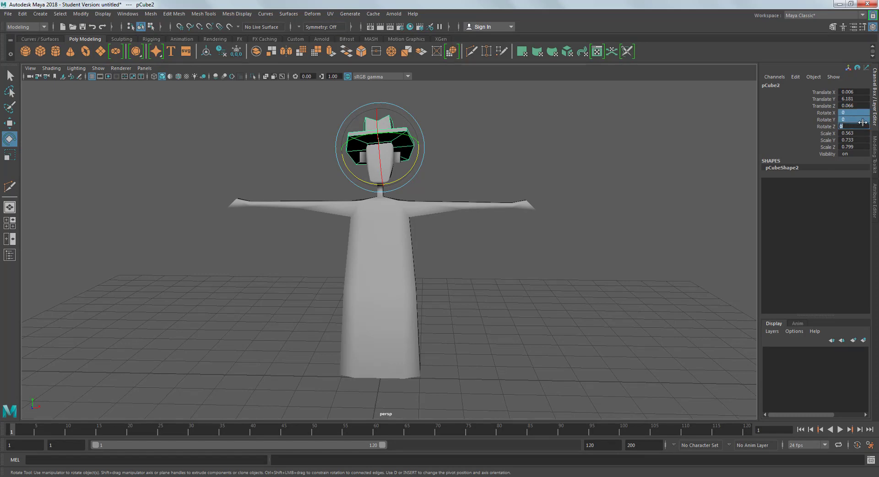
# Step: Freeze the transformations of the straightened hat
pyautogui.keyDown('alt'); pyautogui.moveTo(585, 156); pyautogui.dragTo(504, 155); pyautogui.keyUp('alt')
pyautogui.click(81, 13)
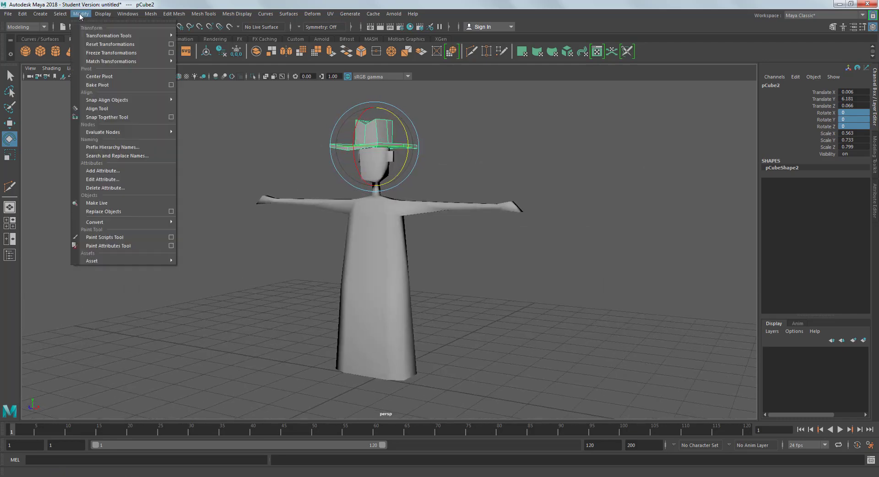
pyautogui.click(94, 41)
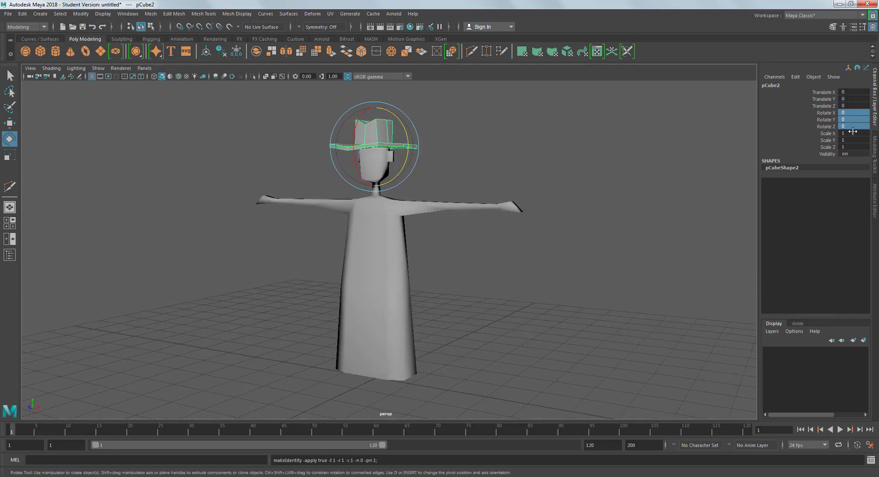
# Step: Tilt the hat freely on the head to about -9.5 degrees in X, 1.4 in Y and 8.1 in Z
pyautogui.keyDown('alt'); pyautogui.moveTo(521, 149); pyautogui.dragTo(535, 136); pyautogui.keyUp('alt')
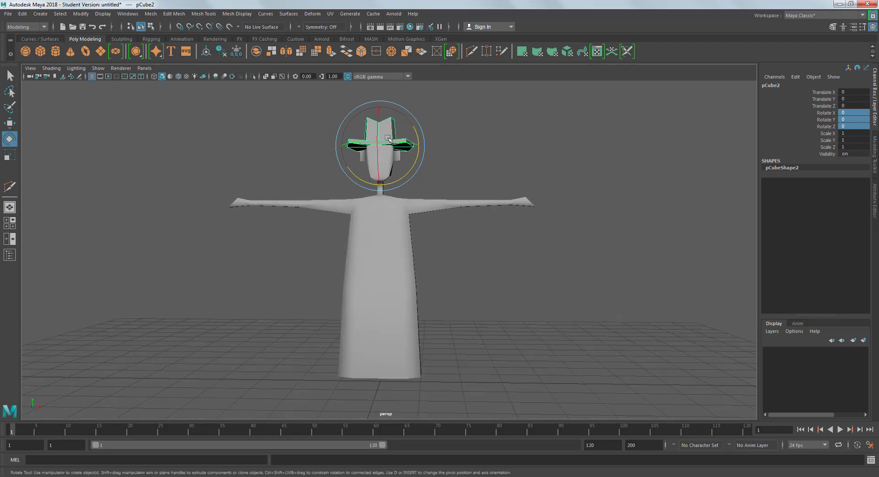
pyautogui.moveTo(380, 138); pyautogui.dragTo(407, 148)
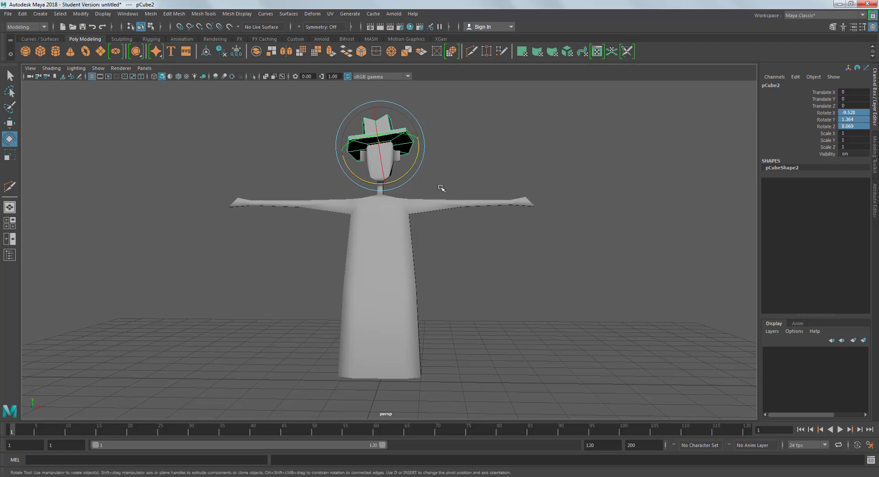
pyautogui.click(451, 205)
# Step: Move the body away from the hat to about X 8.92, Y 4.14, Z -0.64 and rotate it about 88 degrees around X
pyautogui.keyDown('alt'); pyautogui.moveTo(565, 263); pyautogui.dragTo(412, 277, button='right'); pyautogui.keyUp('alt')
pyautogui.press('w')
pyautogui.moveTo(385, 274); pyautogui.dragTo(638, 214)
pyautogui.press('e')
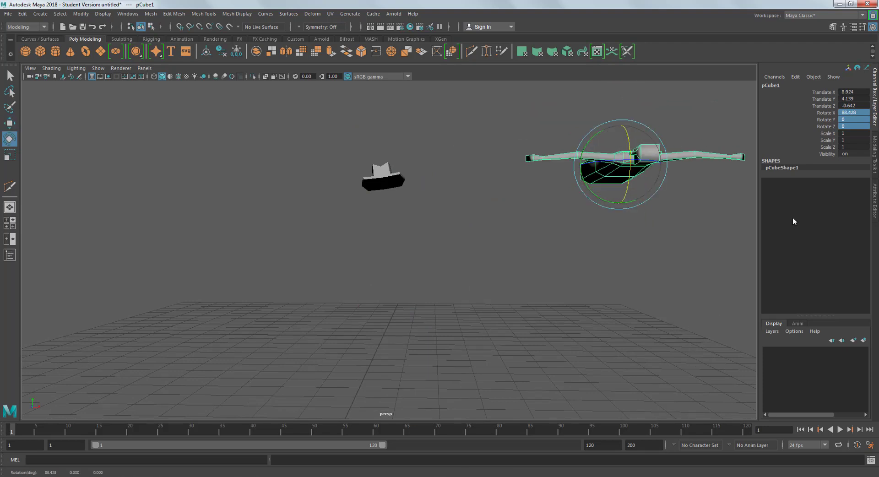
# Step: Return the body to its frozen pose by setting all its Translate and Rotate values to 0
pyautogui.doubleClick(854, 91)
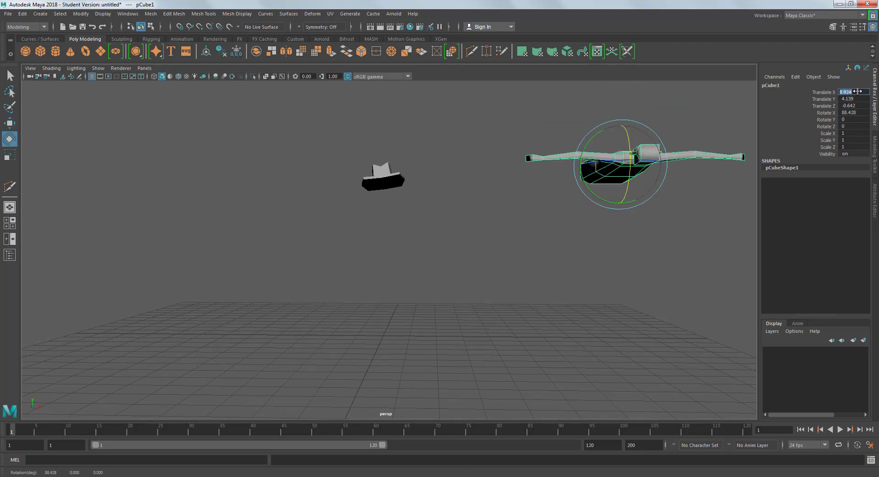
pyautogui.keyDown('shift'); pyautogui.click(856, 125); pyautogui.keyUp('shift')
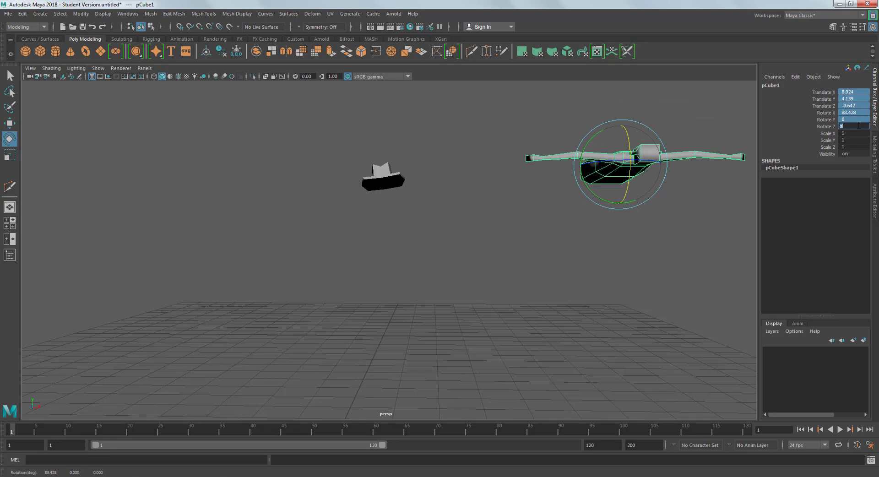
pyautogui.press('Return')
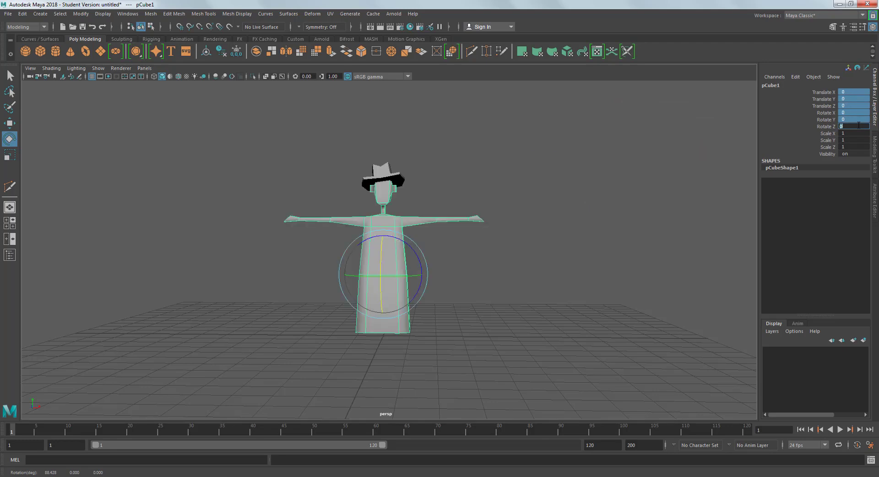
# Step: Shift the tilted hat slightly sideways on the head to about 0.04 in Translate X
pyautogui.click(560, 255)
pyautogui.click(404, 244)
pyautogui.keyDown('alt'); pyautogui.moveTo(458, 229); pyautogui.dragTo(476, 220); pyautogui.keyUp('alt')
pyautogui.click(405, 150)
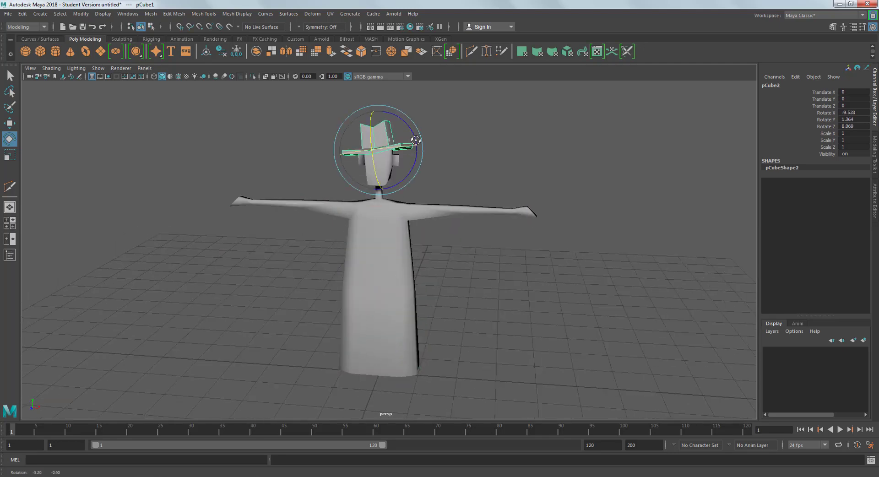
pyautogui.press('w')
pyautogui.moveTo(415, 151); pyautogui.dragTo(414, 151)
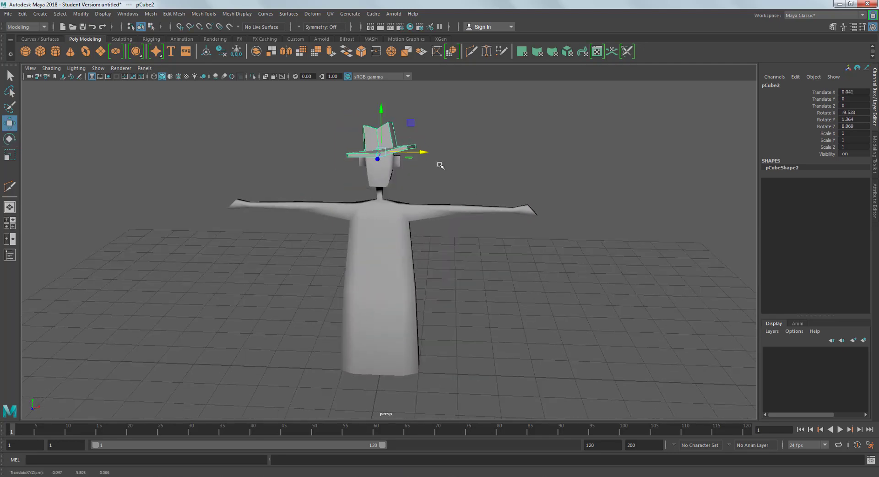
pyautogui.click(517, 183)
# Step: Select the robed body and examine its torso, arms and robe topology from several angles and distances
pyautogui.keyDown('alt'); pyautogui.moveTo(526, 187); pyautogui.dragTo(498, 169); pyautogui.keyUp('alt')
pyautogui.click(406, 246)
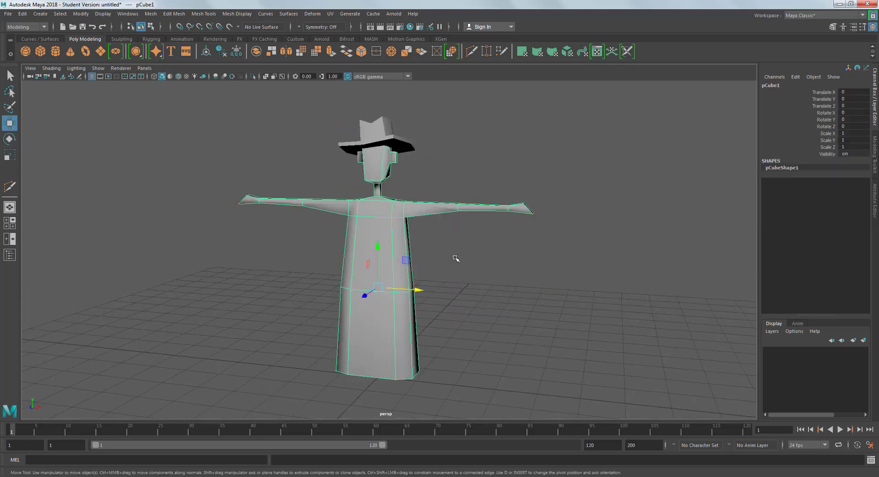
pyautogui.scroll(3, 455, 258)
pyautogui.scroll(-1, 486, 245)
pyautogui.keyDown('alt'); pyautogui.moveTo(486, 245); pyautogui.dragTo(474, 198, button='middle'); pyautogui.keyUp('alt')
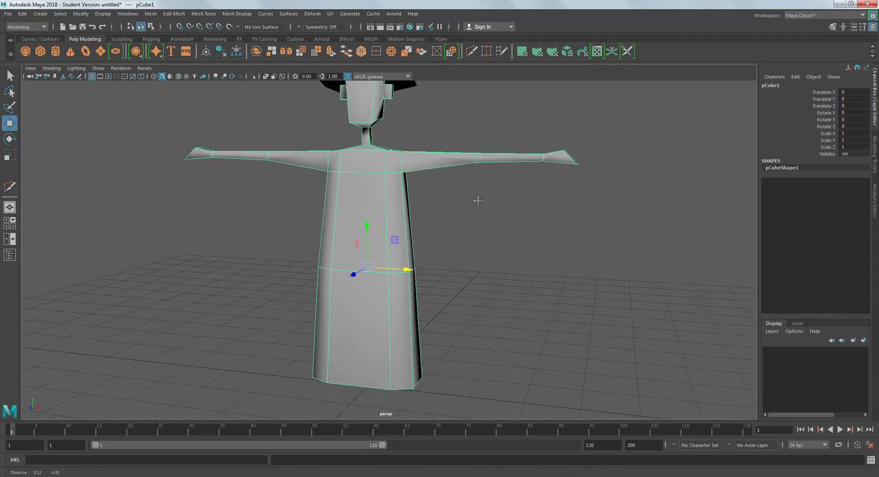
pyautogui.keyDown('alt'); pyautogui.moveTo(471, 199); pyautogui.dragTo(483, 197); pyautogui.keyUp('alt')
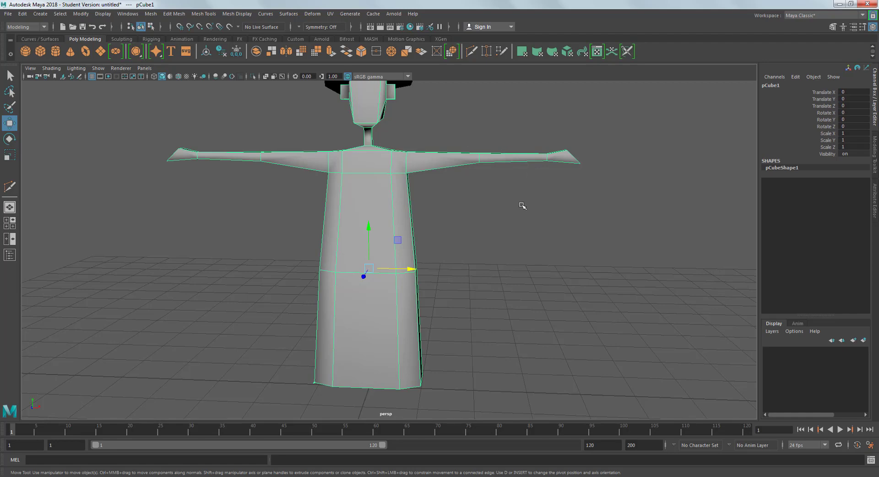
pyautogui.keyDown('alt'); pyautogui.moveTo(418, 183); pyautogui.dragTo(472, 192); pyautogui.keyUp('alt')
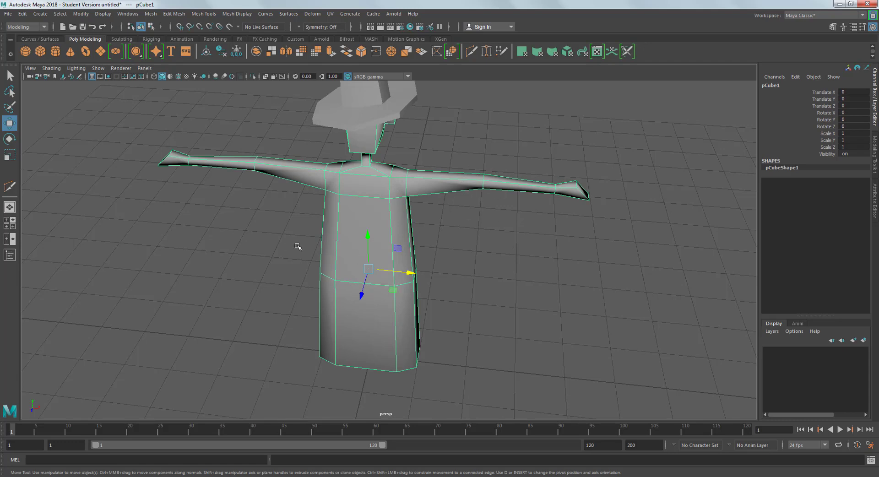
pyautogui.keyDown('alt'); pyautogui.moveTo(433, 226); pyautogui.dragTo(442, 182); pyautogui.keyUp('alt')
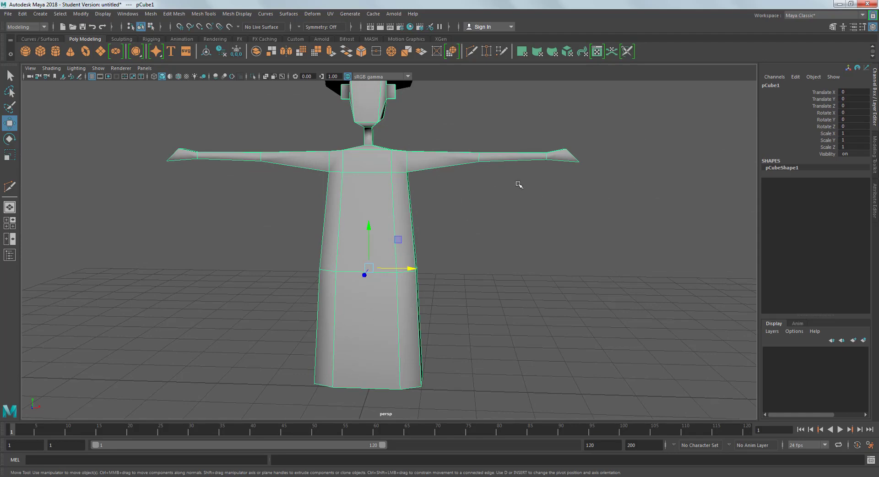
pyautogui.scroll(3, 450, 160)
pyautogui.scroll(-3, 450, 157)
pyautogui.keyDown('alt'); pyautogui.moveTo(457, 122); pyautogui.dragTo(452, 130); pyautogui.keyUp('alt')
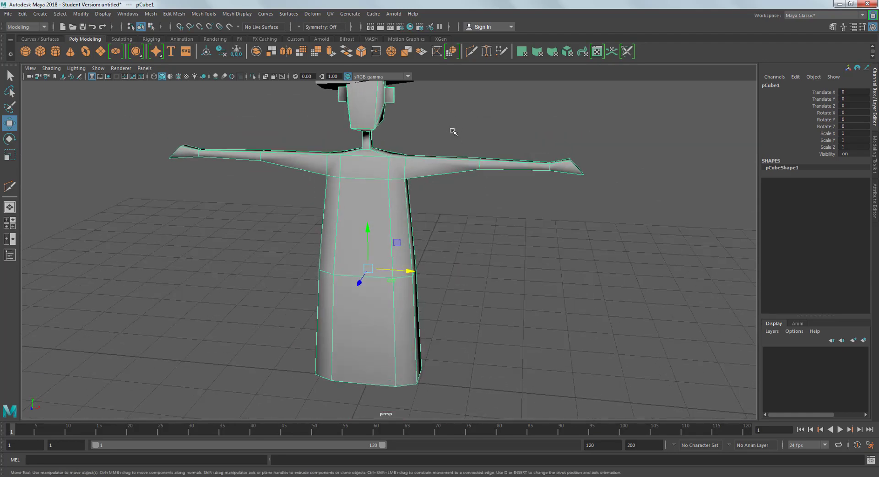
pyautogui.scroll(-3, 455, 141)
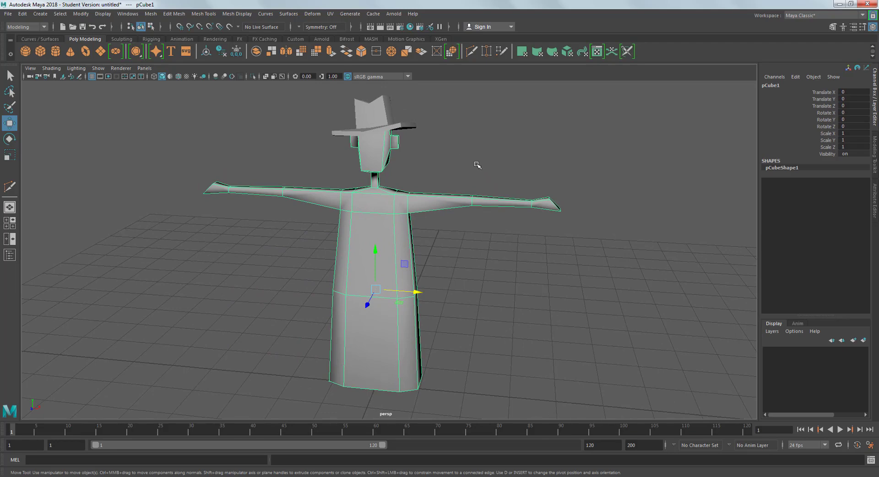
# Step: Insert a horizontal edge loop around the lower robe with Multi-Cut, about midway between the existing middle loop and the hem
pyautogui.click(832, 26)
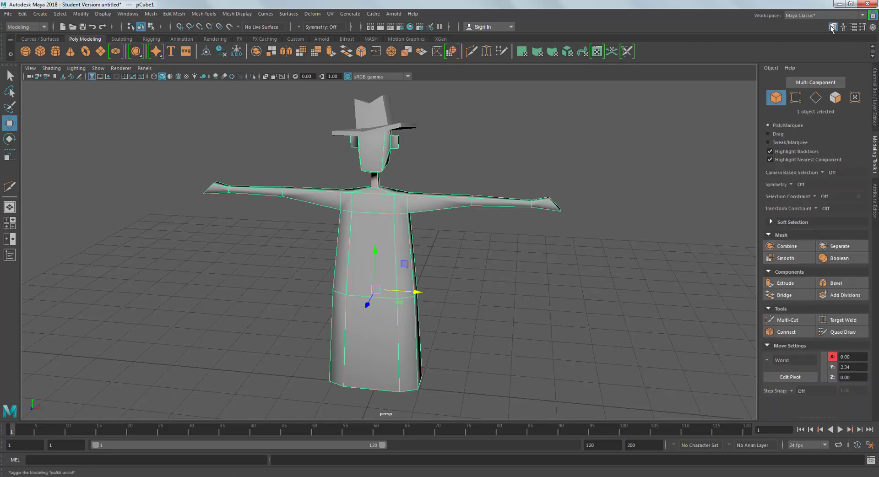
pyautogui.scroll(3, 528, 212)
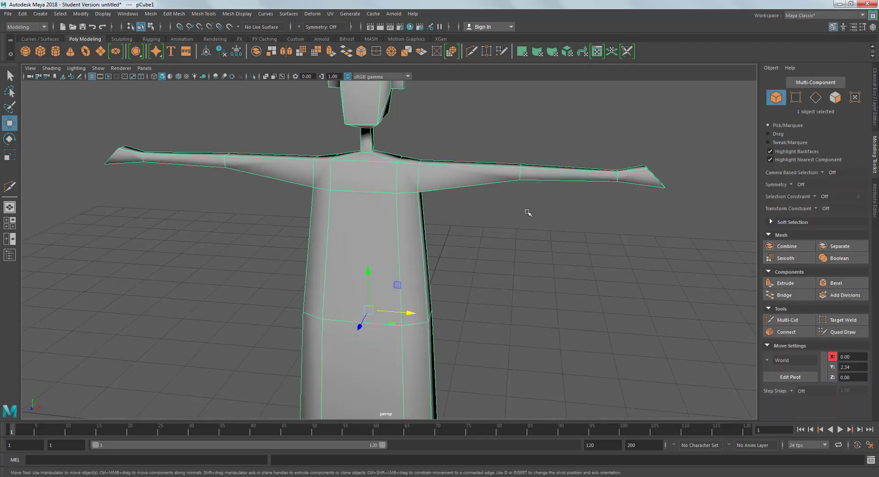
pyautogui.scroll(-1, 526, 210)
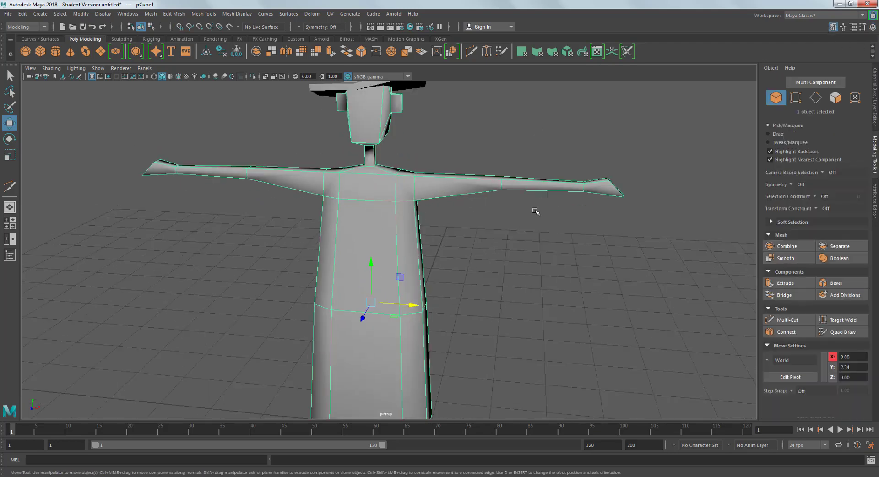
pyautogui.click(794, 320)
pyautogui.keyDown('alt'); pyautogui.moveTo(473, 280); pyautogui.dragTo(484, 217, button='middle'); pyautogui.keyUp('alt')
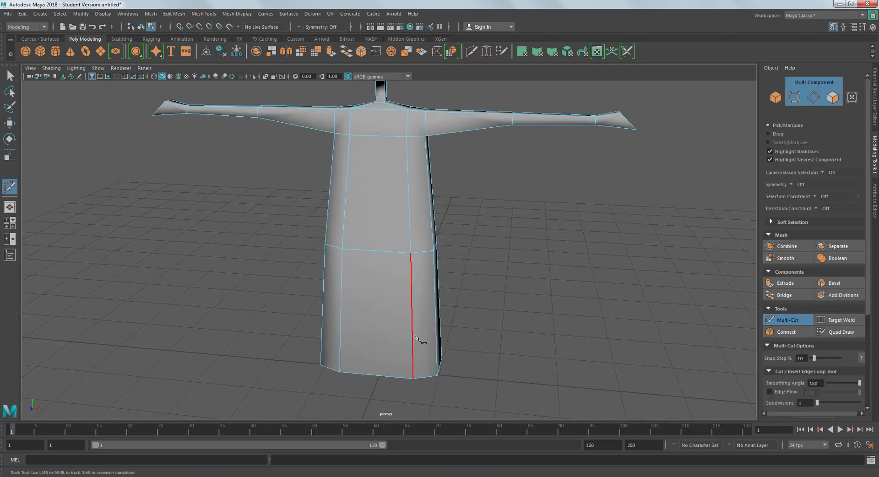
pyautogui.keyDown('ctrl'); pyautogui.click(412, 315); pyautogui.keyUp('ctrl')
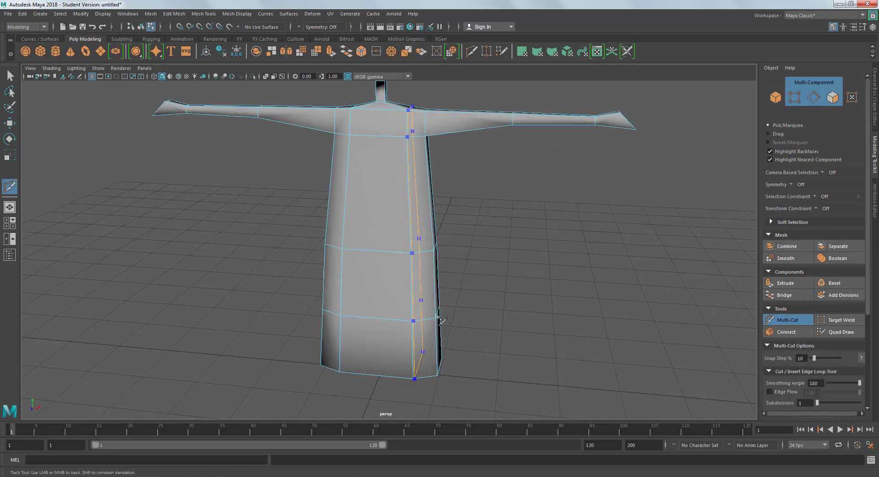
# Step: Insert a horizontal Multi-Cut edge loop just above the robe's middle loop and select the whole new loop
pyautogui.keyDown('ctrl'); pyautogui.click(411, 237); pyautogui.keyUp('ctrl')
pyautogui.press('q')
pyautogui.click(384, 246)
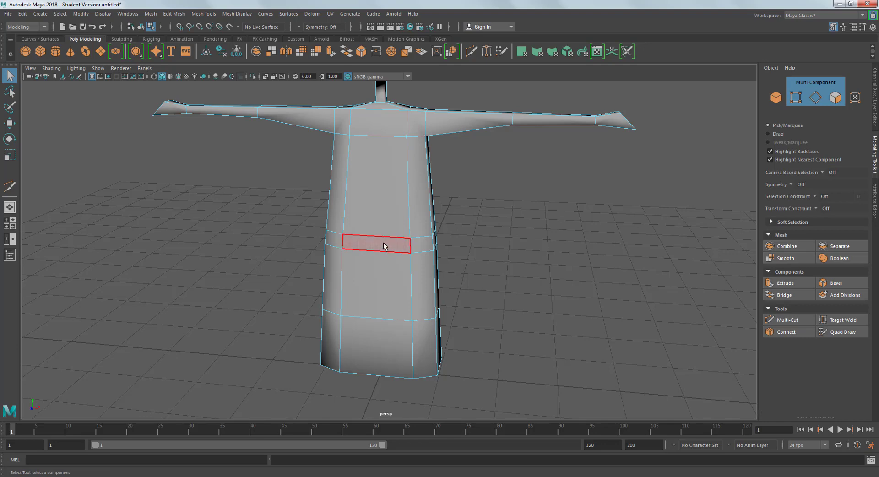
pyautogui.moveTo(383, 246); pyautogui.dragTo(388, 235, button='right')
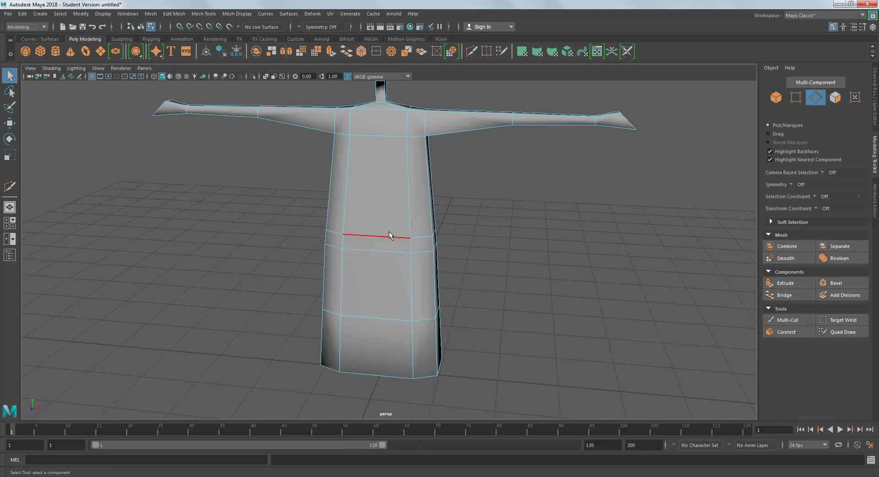
pyautogui.doubleClick(387, 238)
# Step: Slide the selected loop up along the robe's edges to about Y 3.32, roughly midway between the middle and chest loops
pyautogui.keyDown('alt'); pyautogui.moveTo(489, 225); pyautogui.dragTo(403, 247); pyautogui.keyUp('alt')
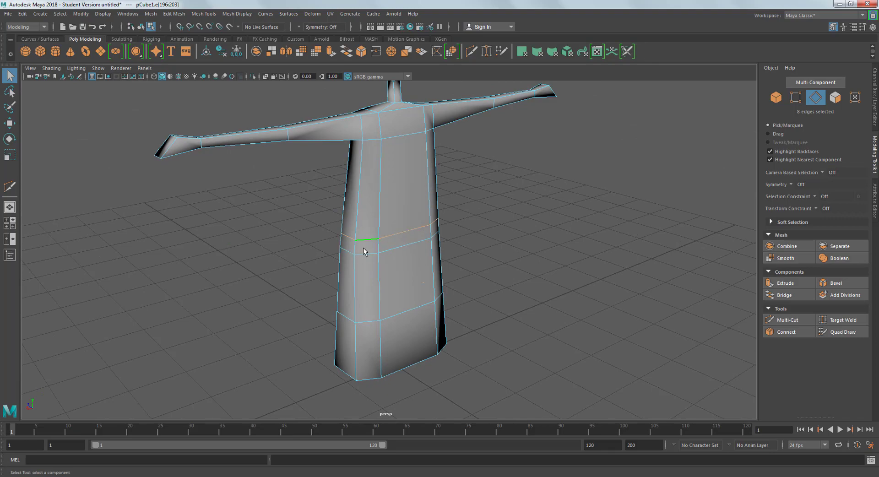
pyautogui.keyDown('alt'); pyautogui.moveTo(379, 220); pyautogui.dragTo(373, 141); pyautogui.keyUp('alt')
pyautogui.press('w')
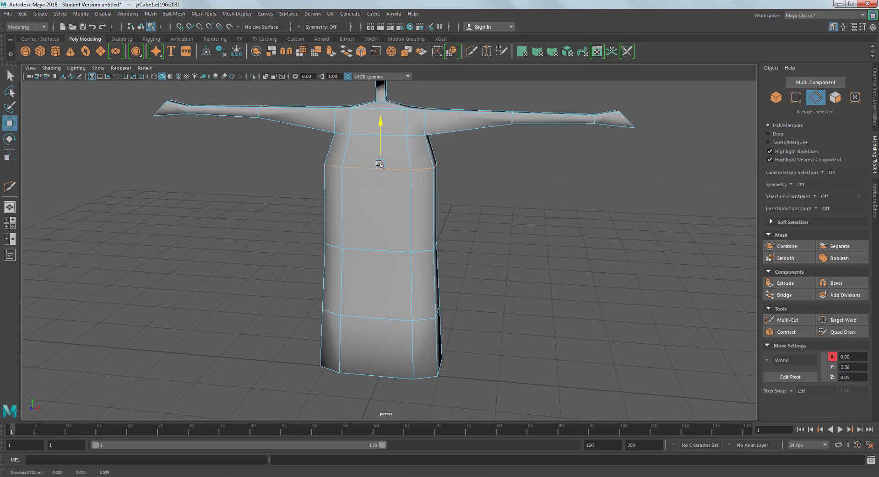
pyautogui.hotkey('ctrl', 'z')
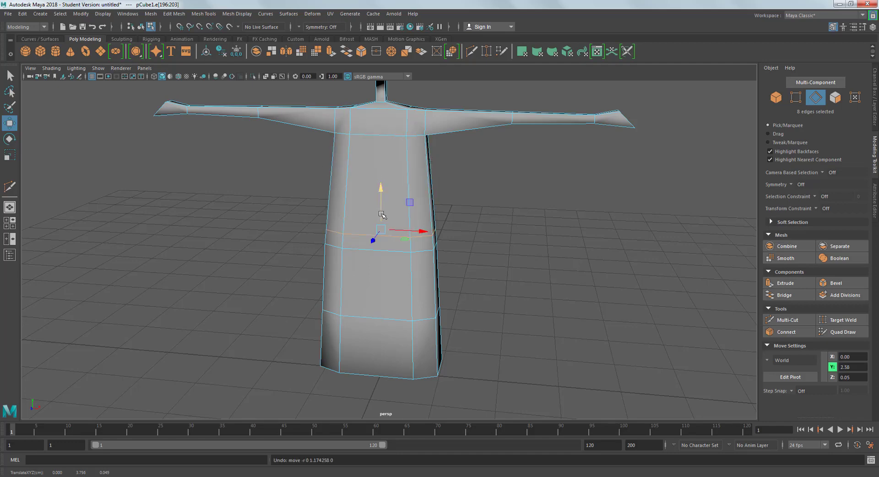
pyautogui.hotkey('ctrl', 'shift')
pyautogui.hotkey('ctrl', 'shift')
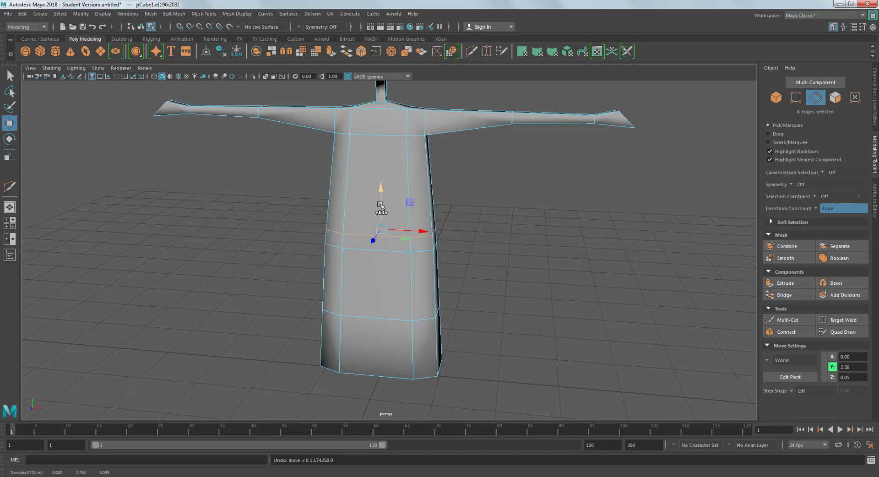
pyautogui.keyDown('ctrl'); pyautogui.keyDown('shift'); pyautogui.moveTo(380, 204); pyautogui.dragTo(381, 161); pyautogui.keyUp('shift'); pyautogui.keyUp('ctrl')
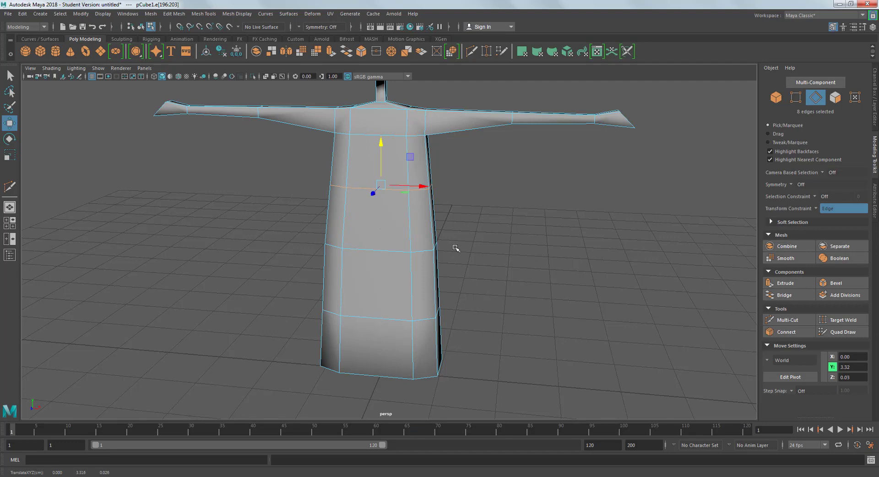
# Step: Slide the lower robe's edge loop slightly upward along its edges to about Y 1.31, leaving nothing selected
pyautogui.doubleClick(375, 318)
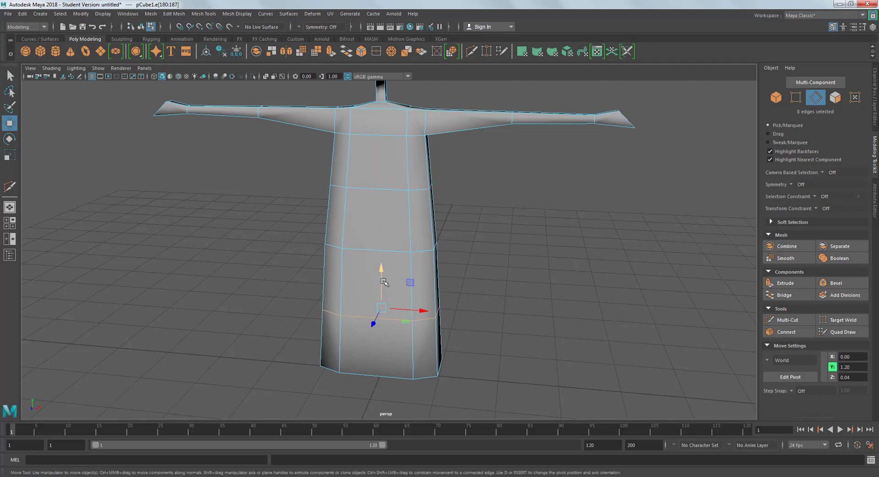
pyautogui.moveTo(384, 281)
pyautogui.keyDown('ctrl'); pyautogui.keyDown('shift'); pyautogui.mouseDown()
pyautogui.moveTo(378, 252)
pyautogui.moveTo(392, 277)
pyautogui.mouseUp(); pyautogui.keyUp('shift'); pyautogui.keyUp('ctrl')
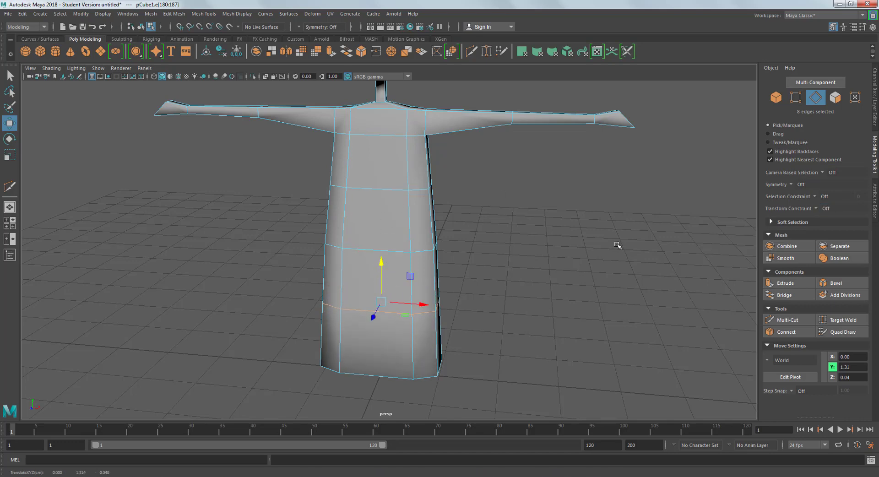
pyautogui.moveTo(590, 222)
pyautogui.keyDown('alt'); pyautogui.mouseDown()
pyautogui.moveTo(503, 217)
pyautogui.moveTo(606, 219)
pyautogui.mouseUp(); pyautogui.keyUp('alt')
pyautogui.scroll(4, 539, 188)
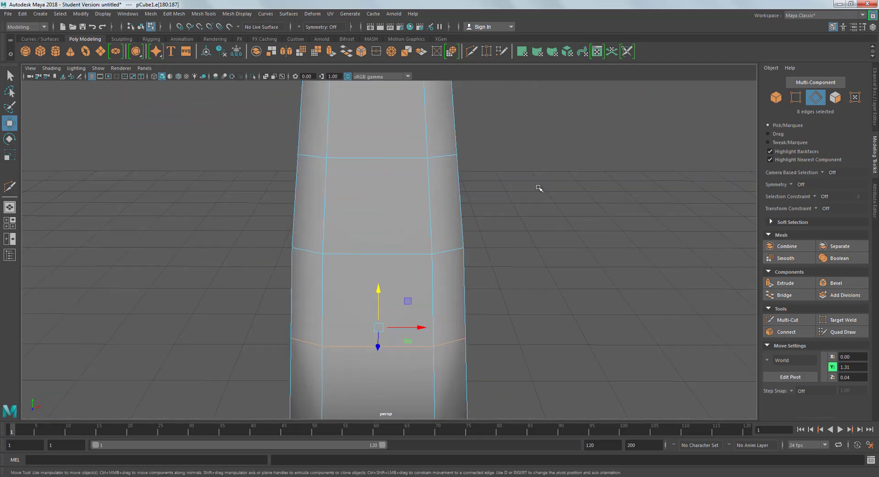
pyautogui.keyDown('alt'); pyautogui.moveTo(539, 188); pyautogui.dragTo(450, 339, button='middle'); pyautogui.keyUp('alt')
pyautogui.scroll(-3, 457, 242)
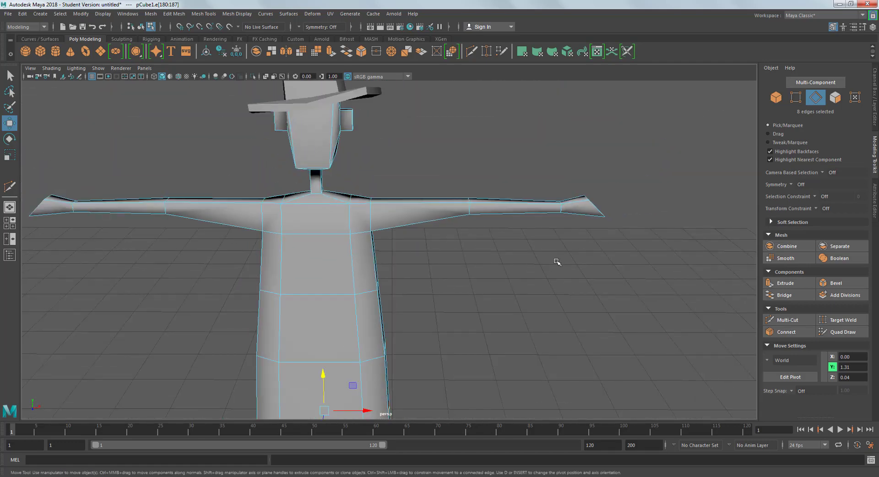
pyautogui.keyDown('alt'); pyautogui.moveTo(426, 229); pyautogui.dragTo(490, 180, button='middle'); pyautogui.keyUp('alt')
pyautogui.scroll(-2, 491, 180)
pyautogui.click(514, 253)
pyautogui.keyDown('alt'); pyautogui.moveTo(533, 222); pyautogui.dragTo(513, 205); pyautogui.keyUp('alt')
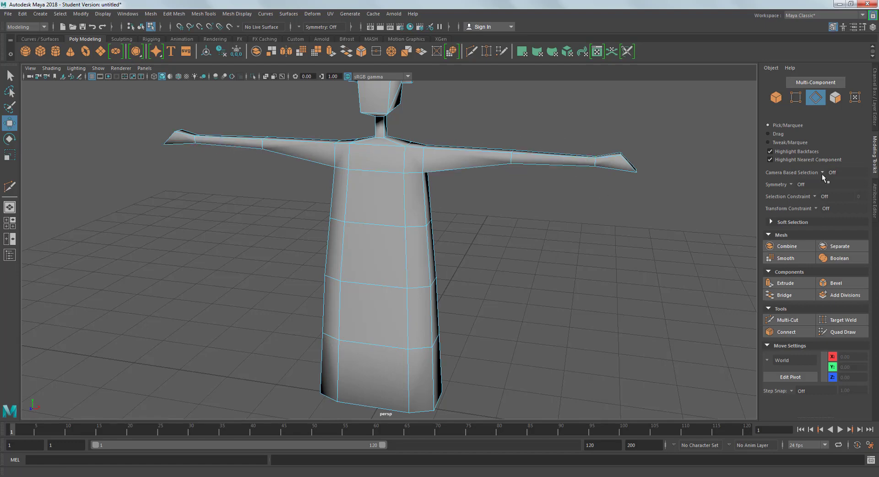
# Step: With Object X symmetry on, insert Multi-Cut edge loops on both sides of the elbows and beside the wrists and shoulders
pyautogui.click(791, 184)
pyautogui.click(816, 197)
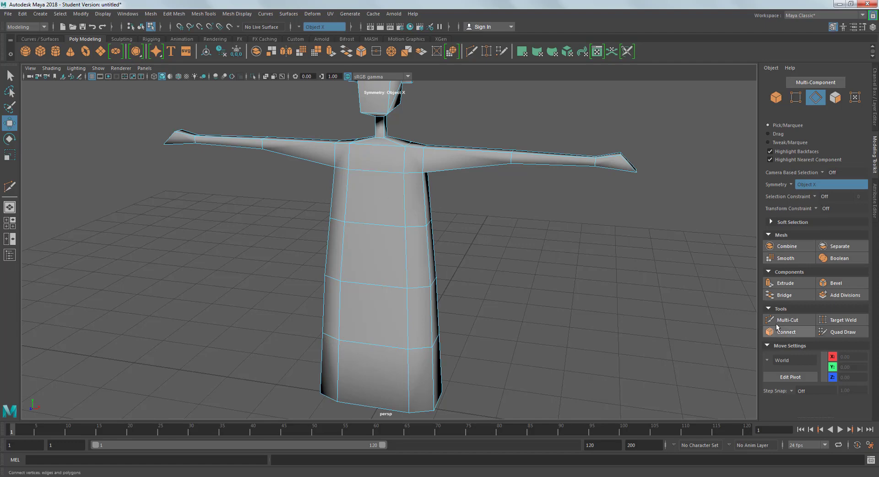
pyautogui.click(798, 320)
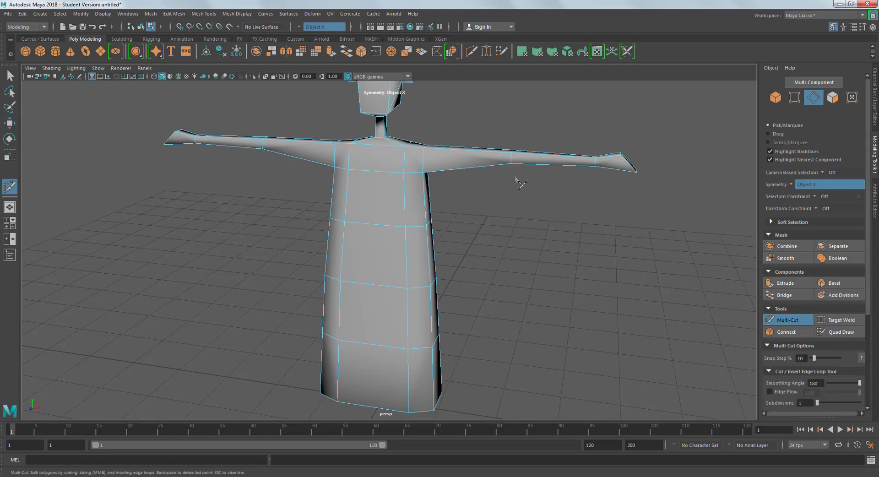
pyautogui.keyDown('ctrl'); pyautogui.click(501, 163); pyautogui.keyUp('ctrl')
pyautogui.keyDown('ctrl'); pyautogui.click(520, 162); pyautogui.keyUp('ctrl')
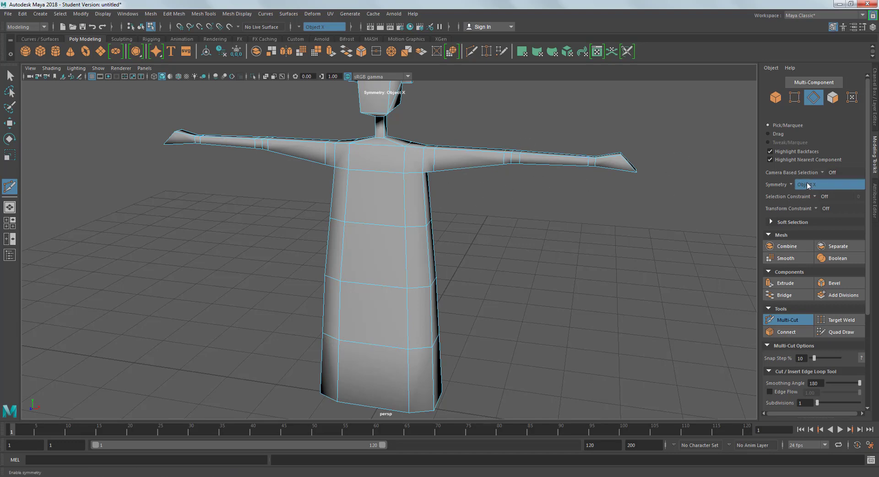
# Step: Turn symmetry off, leave Multi-Cut and switch back to object selection
pyautogui.click(792, 183)
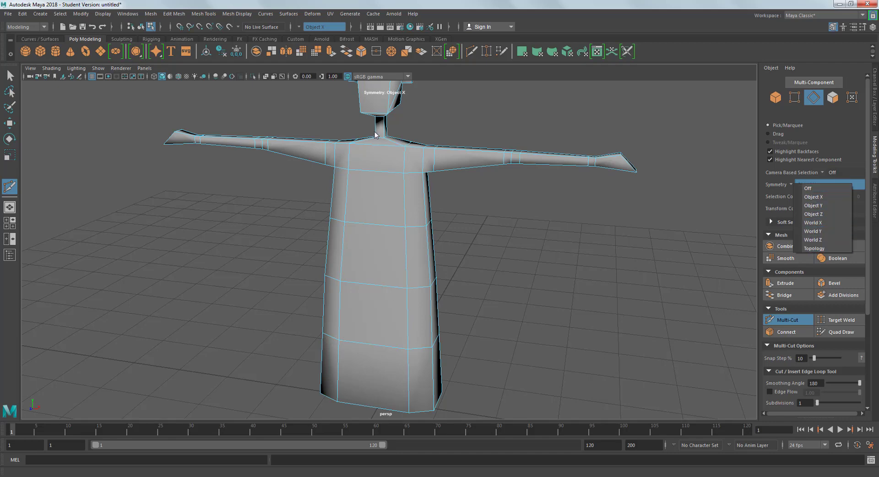
pyautogui.click(812, 189)
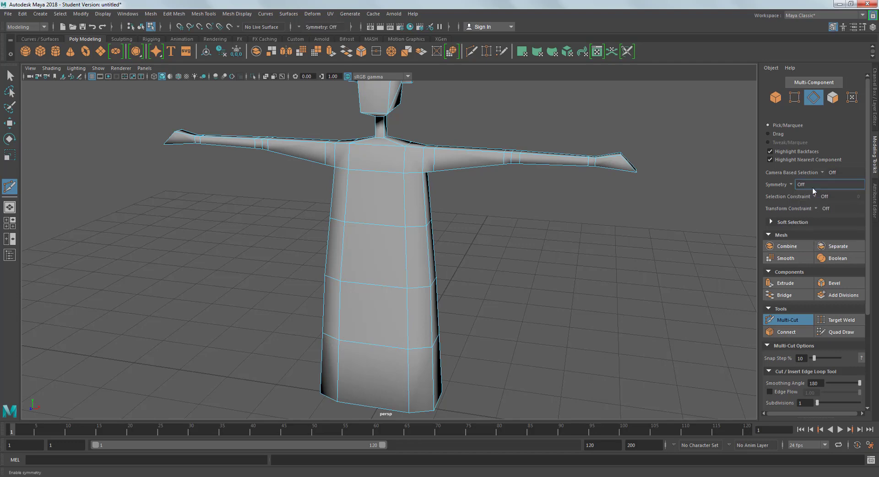
pyautogui.keyDown('alt'); pyautogui.moveTo(505, 200); pyautogui.dragTo(467, 187); pyautogui.keyUp('alt')
pyautogui.press('q')
pyautogui.scroll(-4, 490, 200)
pyautogui.scroll(2, 489, 201)
pyautogui.press('F8')
pyautogui.click(505, 203)
# Step: Select the hat and examine the whole character from the front
pyautogui.keyDown('alt'); pyautogui.moveTo(414, 111); pyautogui.dragTo(439, 210, button='middle'); pyautogui.keyUp('alt')
pyautogui.click(438, 210)
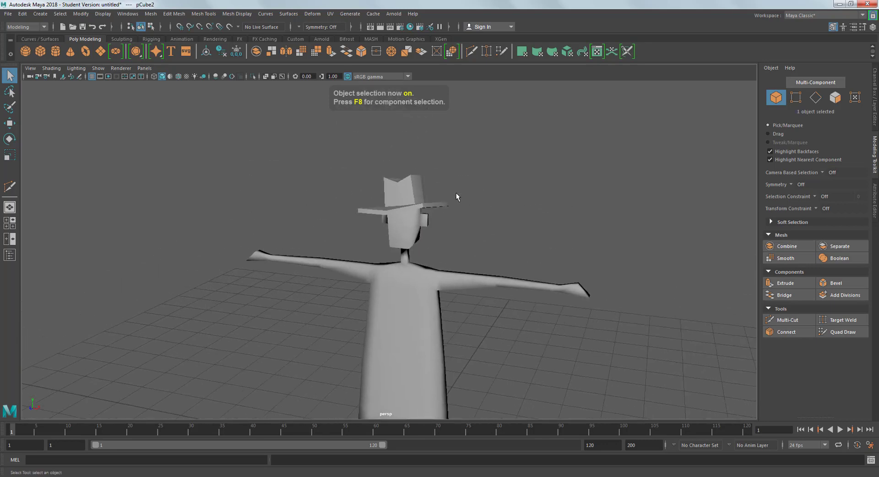
pyautogui.keyDown('alt'); pyautogui.moveTo(455, 192); pyautogui.dragTo(490, 193); pyautogui.keyUp('alt')
pyautogui.scroll(-3, 490, 192)
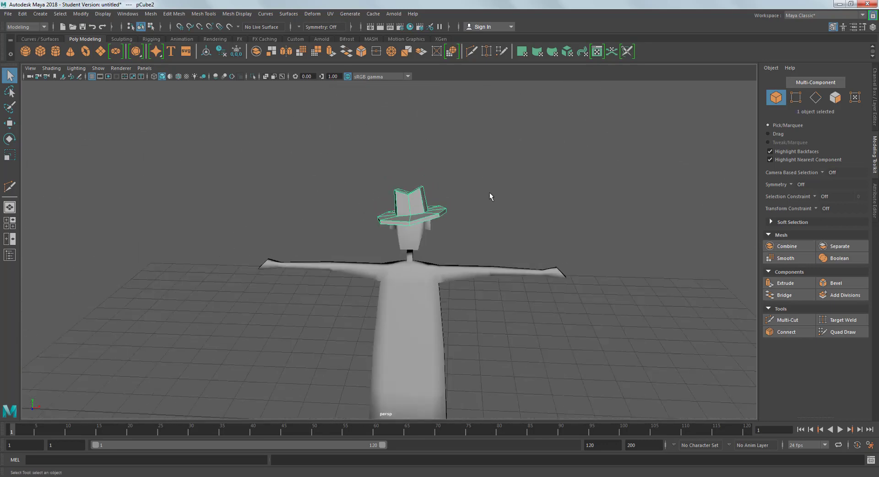
pyautogui.keyDown('alt'); pyautogui.moveTo(485, 177); pyautogui.dragTo(459, 106, button='middle'); pyautogui.keyUp('alt')
pyautogui.scroll(3, 469, 135)
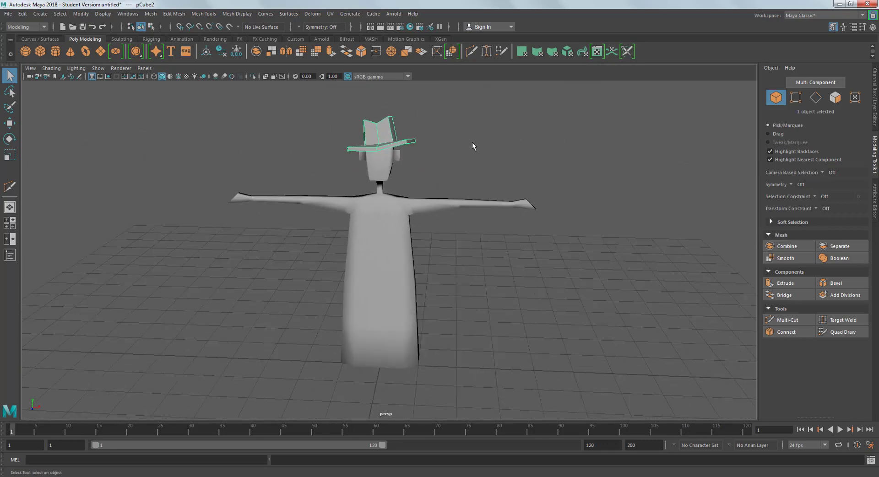
# Step: Select the robed body and pick the inserted edge loops beside the wrists on both arms
pyautogui.click(402, 235)
pyautogui.scroll(2, 486, 233)
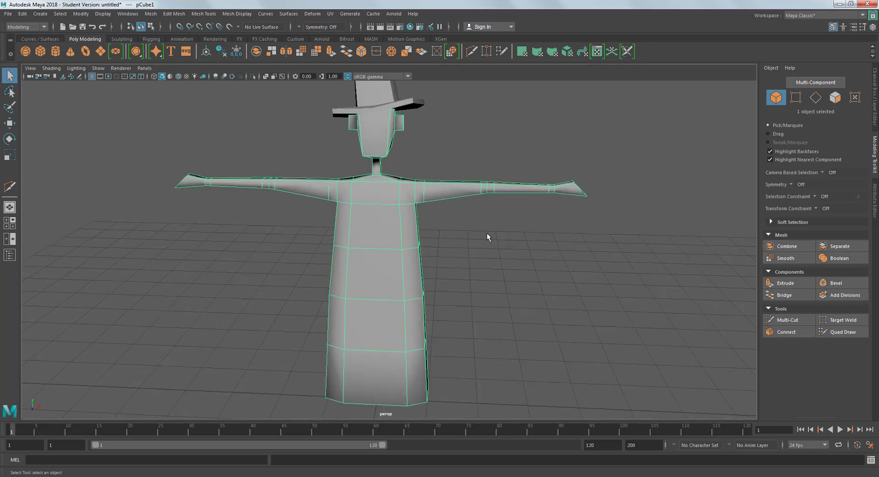
pyautogui.scroll(1, 487, 237)
pyautogui.keyDown('alt'); pyautogui.moveTo(526, 173); pyautogui.dragTo(484, 192, button='middle'); pyautogui.keyUp('alt')
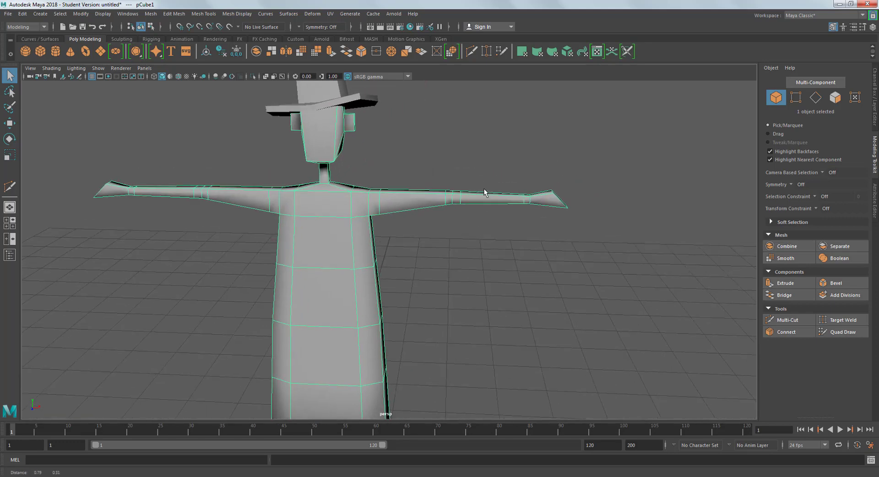
pyautogui.scroll(2, 559, 205)
pyautogui.moveTo(564, 188); pyautogui.dragTo(559, 167, button='right')
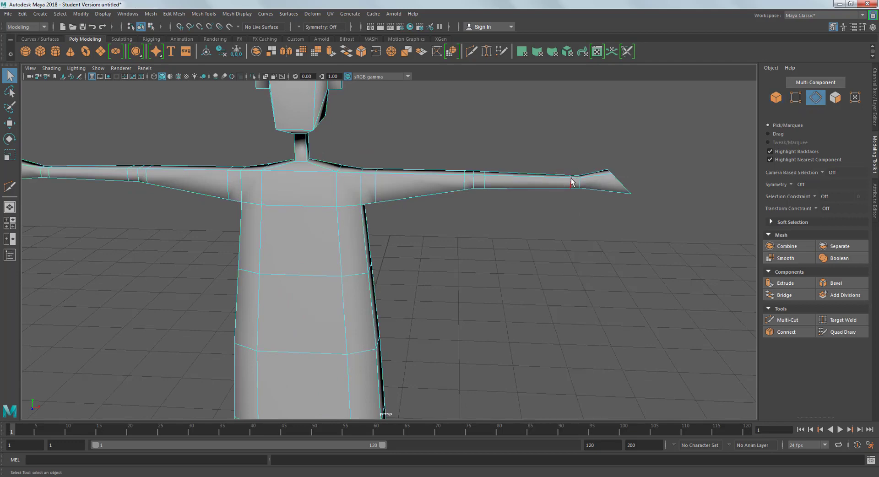
pyautogui.click(571, 183)
pyautogui.doubleClick(571, 183)
pyautogui.keyDown('alt'); pyautogui.moveTo(409, 199); pyautogui.dragTo(499, 188, button='middle'); pyautogui.keyUp('alt')
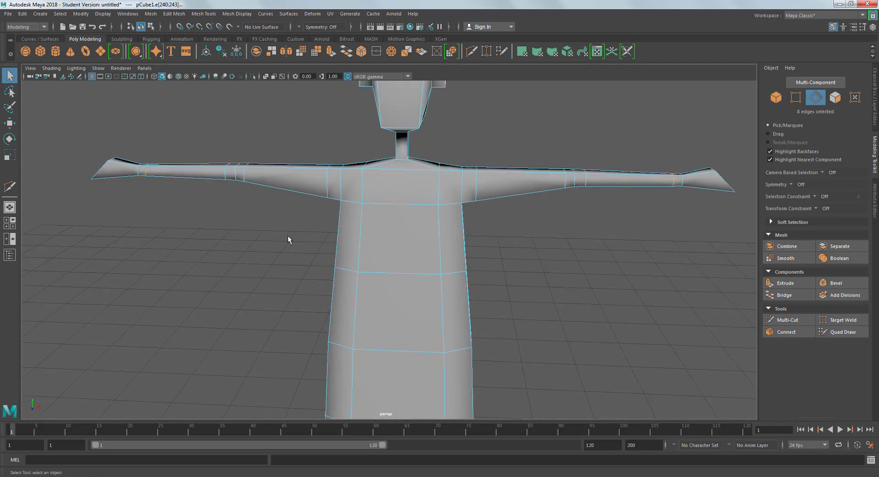
# Step: Scale the selected wrist loops outward in height and depth to flare the sleeve cuffs, leaving nothing selected
pyautogui.press('r')
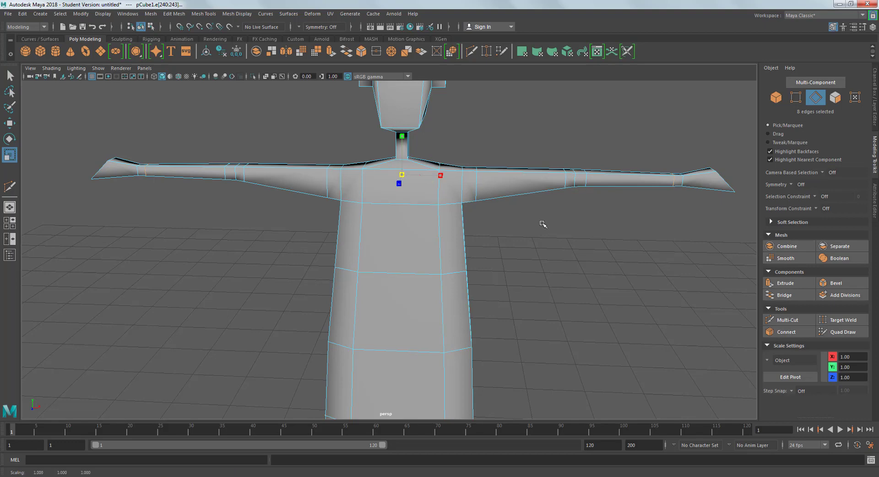
pyautogui.moveTo(402, 136); pyautogui.dragTo(402, 129)
pyautogui.keyDown('alt'); pyautogui.moveTo(471, 133); pyautogui.dragTo(394, 153); pyautogui.keyUp('alt')
pyautogui.moveTo(347, 202); pyautogui.dragTo(359, 166)
pyautogui.click(555, 229)
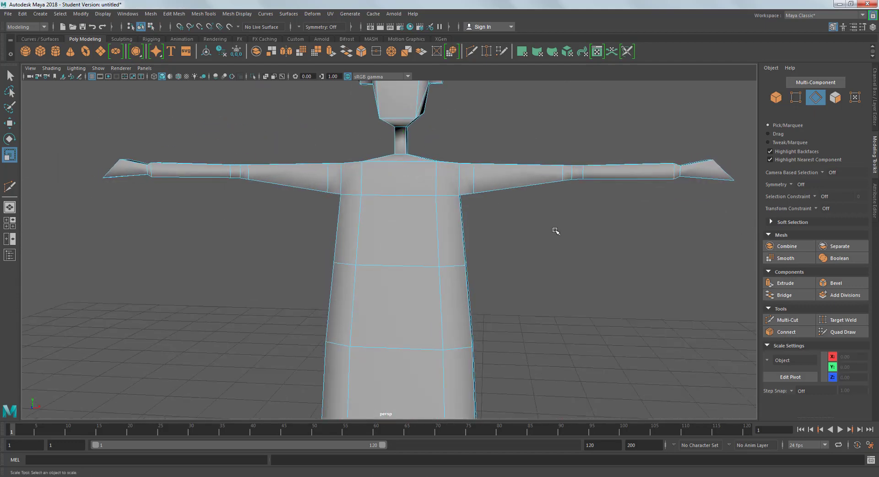
# Step: Add another Multi-Cut edge loop close above the robe's middle loop and select it all the way around
pyautogui.scroll(-3, 555, 229)
pyautogui.keyDown('alt'); pyautogui.moveTo(551, 206); pyautogui.dragTo(555, 152, button='middle'); pyautogui.keyUp('alt')
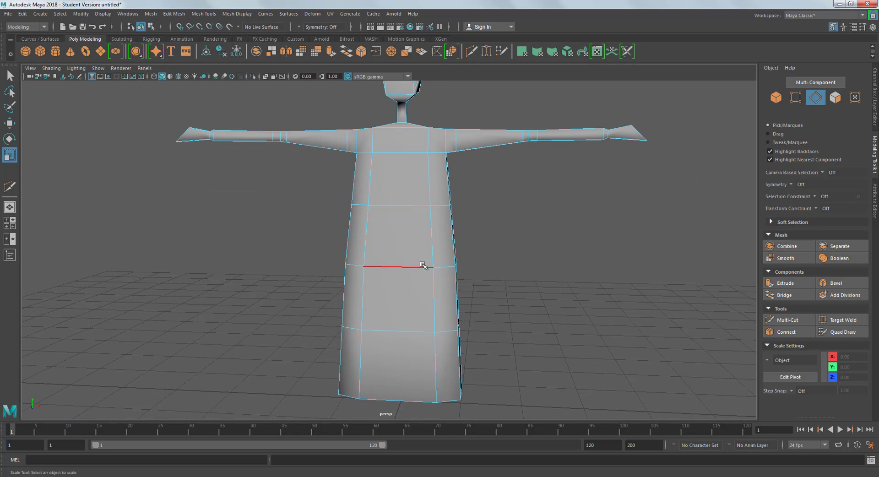
pyautogui.click(785, 320)
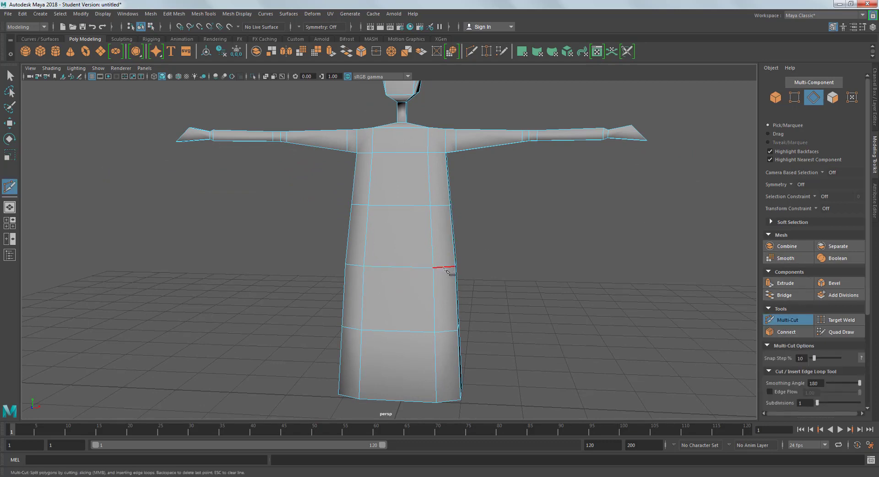
pyautogui.keyDown('ctrl'); pyautogui.click(435, 257); pyautogui.keyUp('ctrl')
pyautogui.press('q')
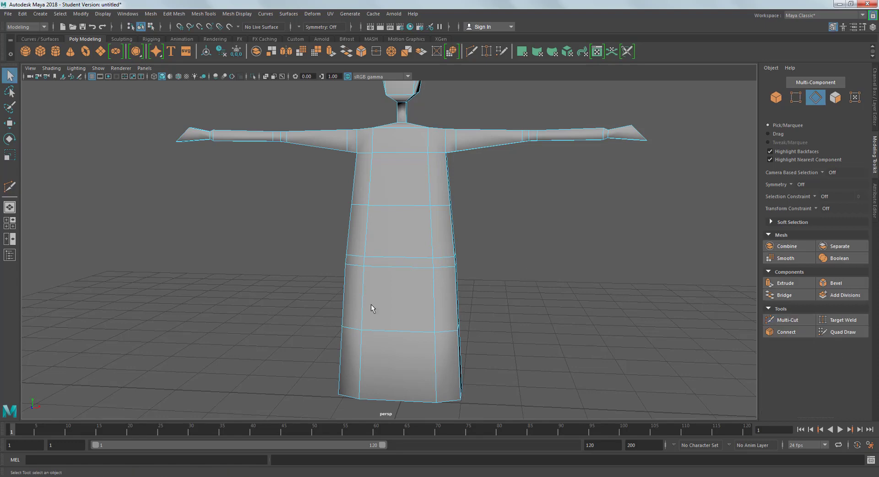
pyautogui.doubleClick(399, 259)
# Step: Scale the selected loop outward around the body to flare it like the hem of a coat, leaving nothing selected
pyautogui.press('r')
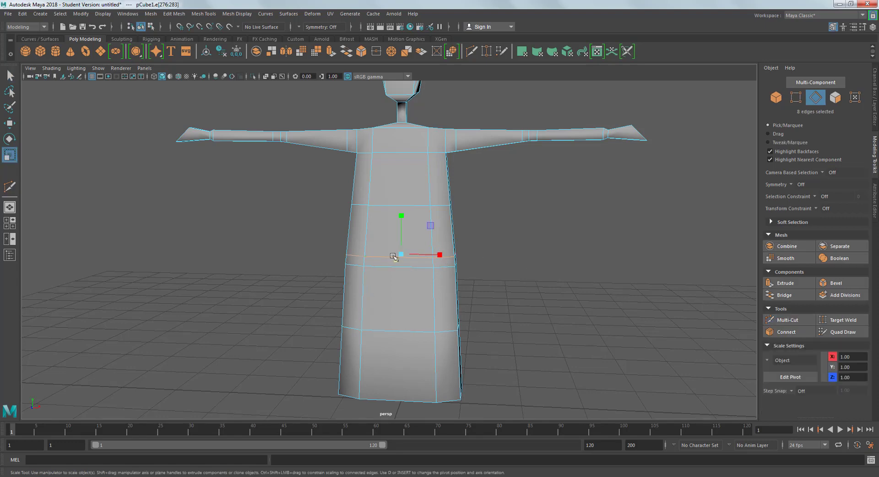
pyautogui.moveTo(396, 259); pyautogui.dragTo(412, 271)
pyautogui.keyDown('alt'); pyautogui.moveTo(495, 300); pyautogui.dragTo(440, 264); pyautogui.keyUp('alt')
pyautogui.moveTo(346, 255); pyautogui.dragTo(446, 231)
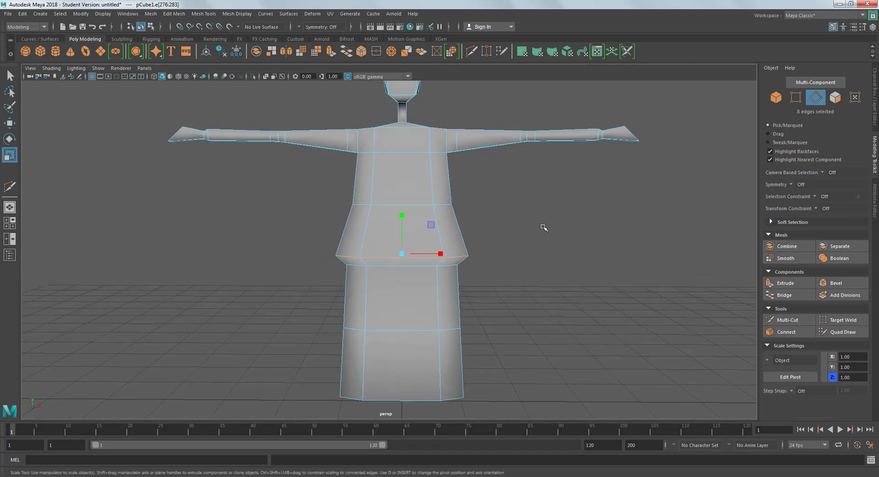
pyautogui.click(543, 228)
# Step: Examine the hat, sleeve cuffs and flared hem on the whole character from several angles and distances
pyautogui.scroll(-3, 545, 251)
pyautogui.scroll(2, 538, 273)
pyautogui.keyDown('alt'); pyautogui.moveTo(534, 268); pyautogui.dragTo(552, 350, button='middle'); pyautogui.keyUp('alt')
pyautogui.scroll(4, 541, 319)
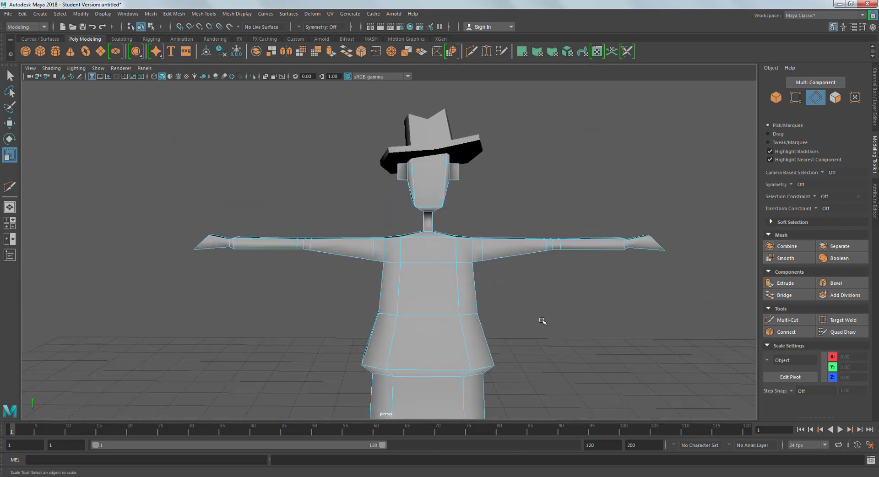
pyautogui.scroll(-2, 526, 279)
pyautogui.keyDown('alt'); pyautogui.moveTo(526, 278); pyautogui.dragTo(498, 276, button='middle'); pyautogui.keyUp('alt')
pyautogui.keyDown('alt'); pyautogui.moveTo(498, 276); pyautogui.dragTo(374, 265); pyautogui.keyUp('alt')
pyautogui.scroll(-2, 403, 304)
pyautogui.scroll(-2, 482, 293)
pyautogui.scroll(2, 490, 252)
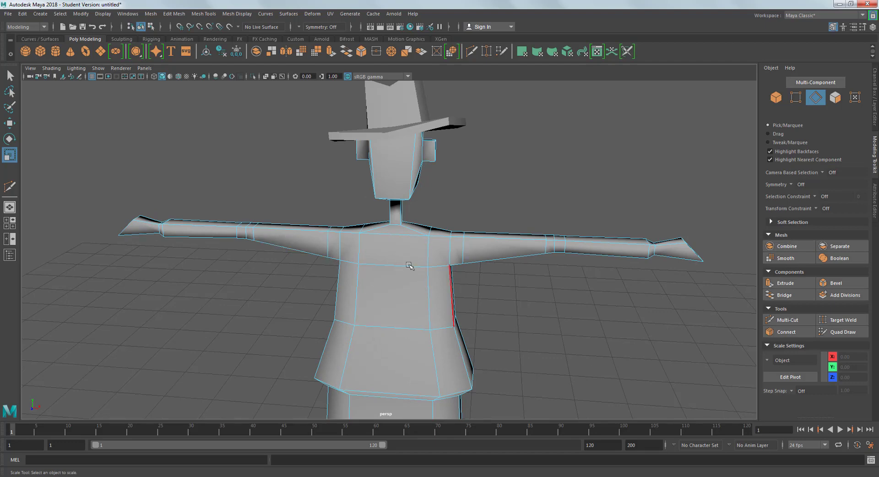
pyautogui.scroll(-5, 478, 271)
pyautogui.keyDown('alt'); pyautogui.moveTo(485, 264); pyautogui.dragTo(476, 201, button='middle'); pyautogui.keyUp('alt')
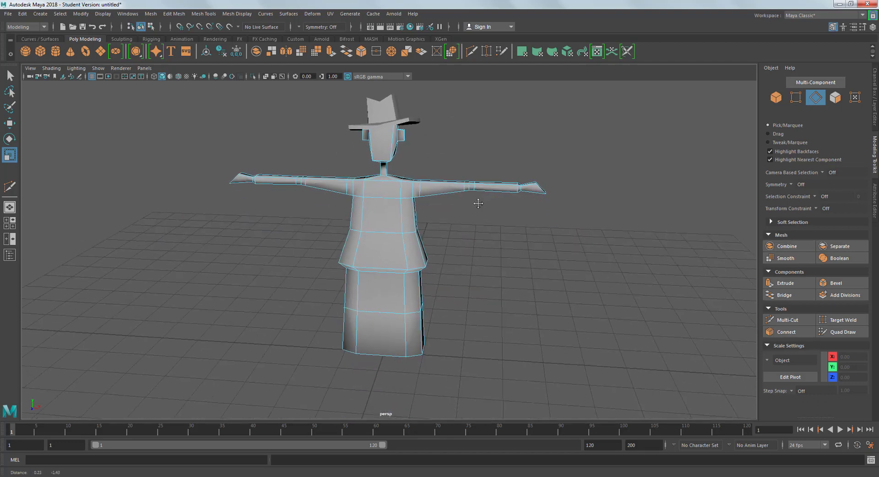
pyautogui.keyDown('alt'); pyautogui.moveTo(476, 202); pyautogui.dragTo(461, 210); pyautogui.keyUp('alt')
pyautogui.keyDown('alt'); pyautogui.moveTo(461, 210); pyautogui.dragTo(465, 225, button='middle'); pyautogui.keyUp('alt')
pyautogui.scroll(2, 462, 228)
pyautogui.keyDown('alt'); pyautogui.moveTo(459, 229); pyautogui.dragTo(530, 269); pyautogui.keyUp('alt')
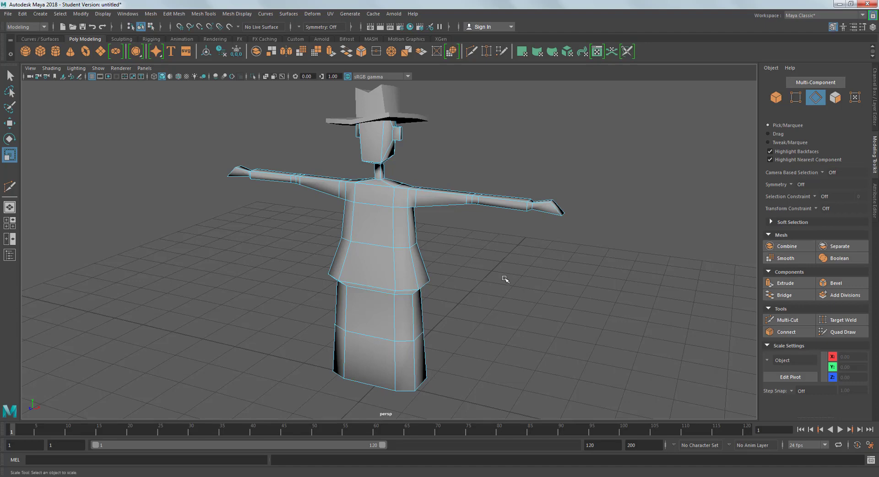
# Step: Save the current scene
pyautogui.click(11, 14)
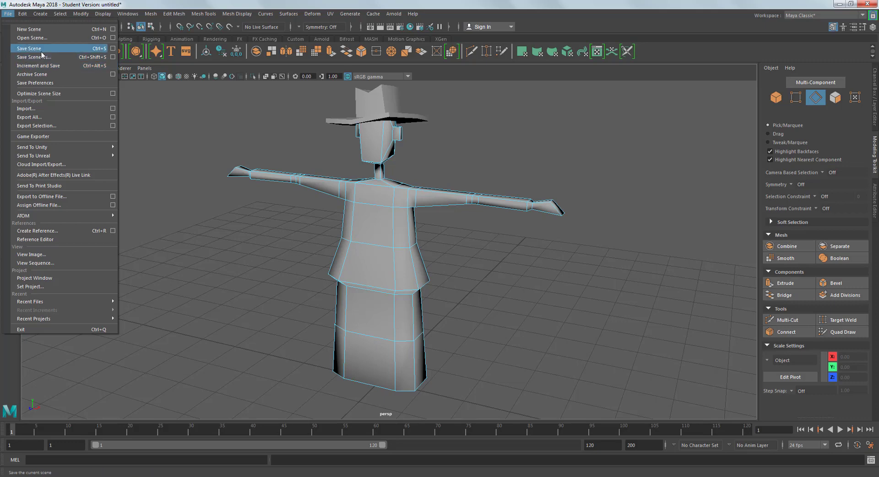